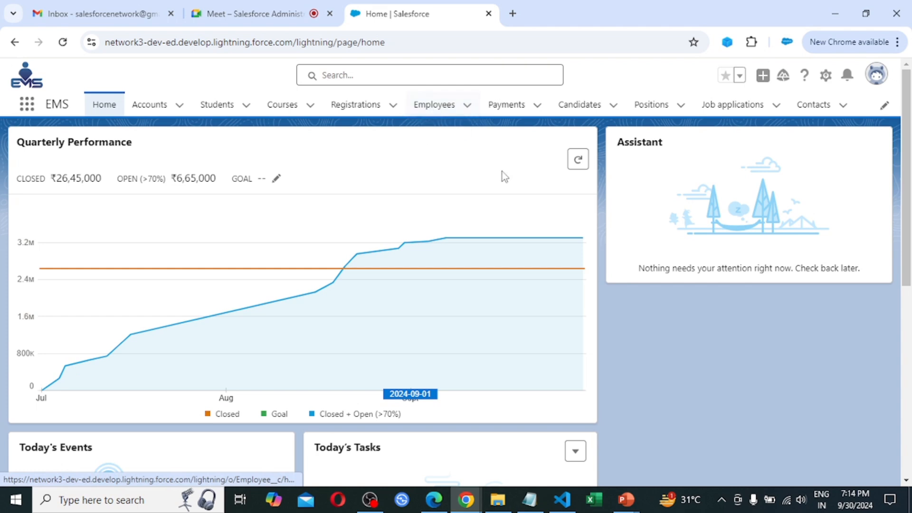
Open the Employees tab to show the Recently Viewed list of four employee records.
{"action": "left_click", "coordinate": [430, 109]}
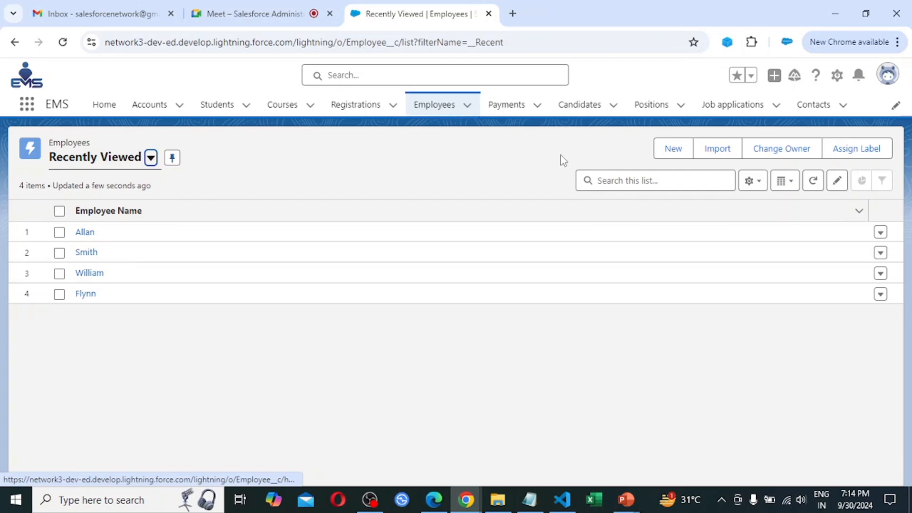
{"action": "left_click", "coordinate": [679, 154]}
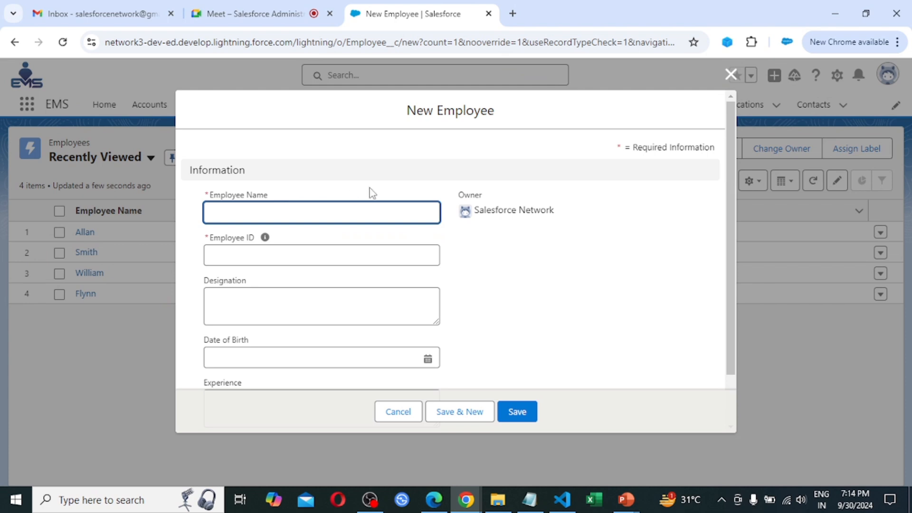
{"action": "scroll", "coordinate": [371, 192], "scroll_direction": "down", "scroll_amount": 2}
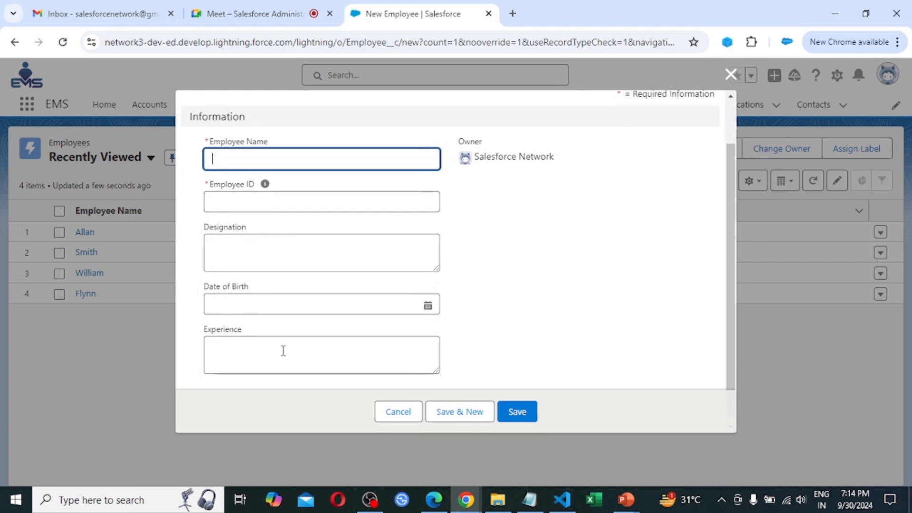
{"action": "scroll", "coordinate": [284, 350], "scroll_direction": "down", "scroll_amount": 1}
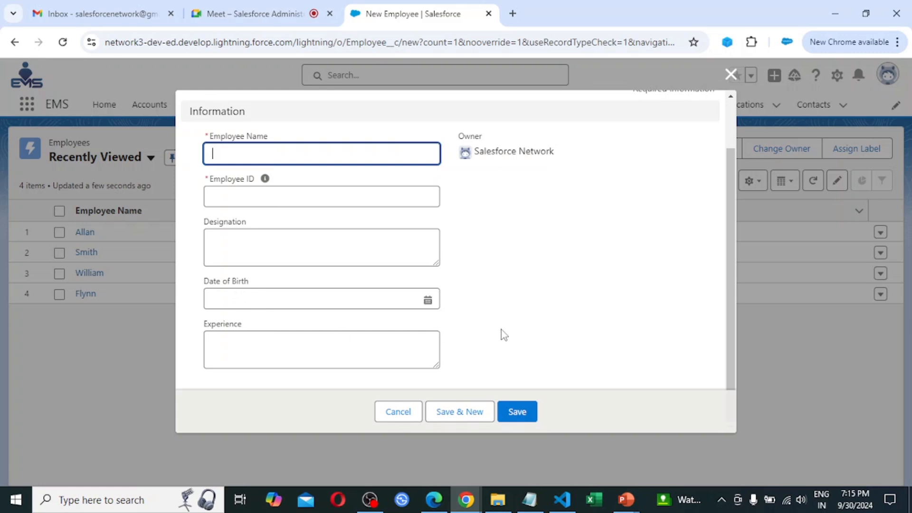
{"action": "left_click", "coordinate": [731, 76]}
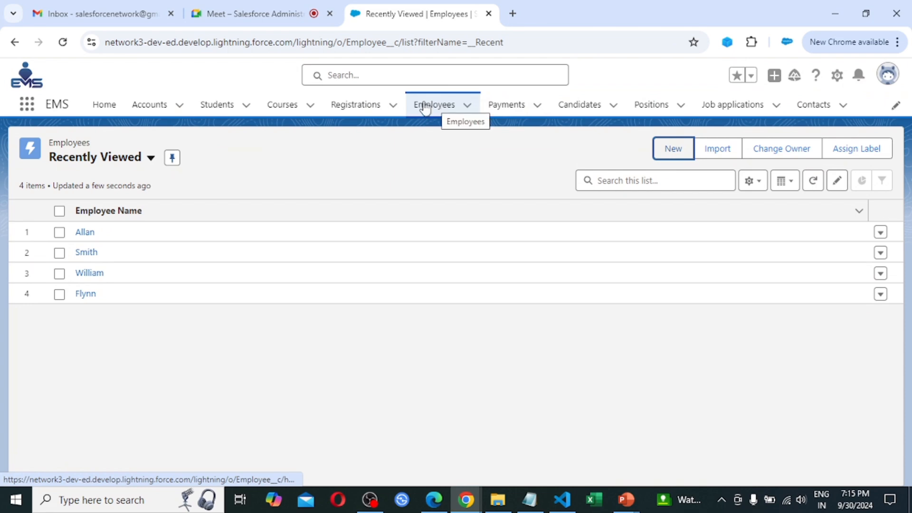
Go to the Employee object's Fields & Relationships page in Setup, which lists 10 fields.
{"action": "left_click", "coordinate": [837, 77]}
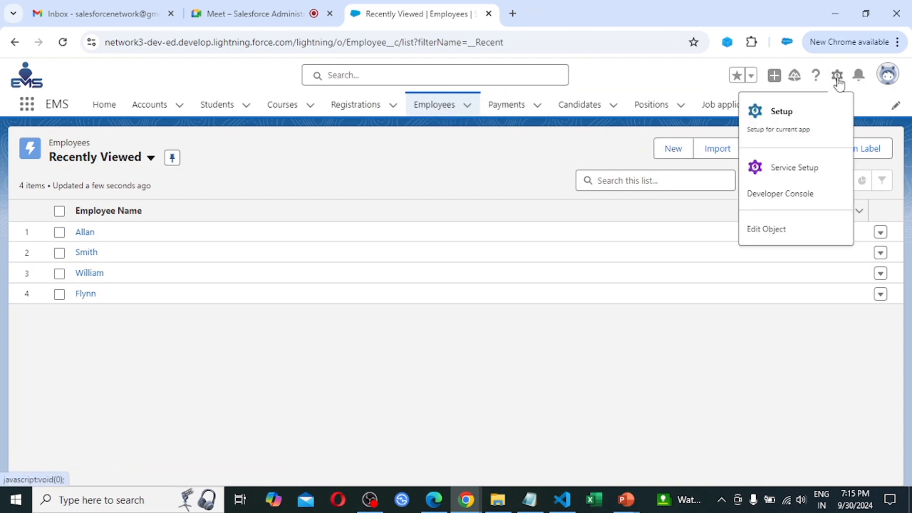
{"action": "left_click", "coordinate": [785, 230]}
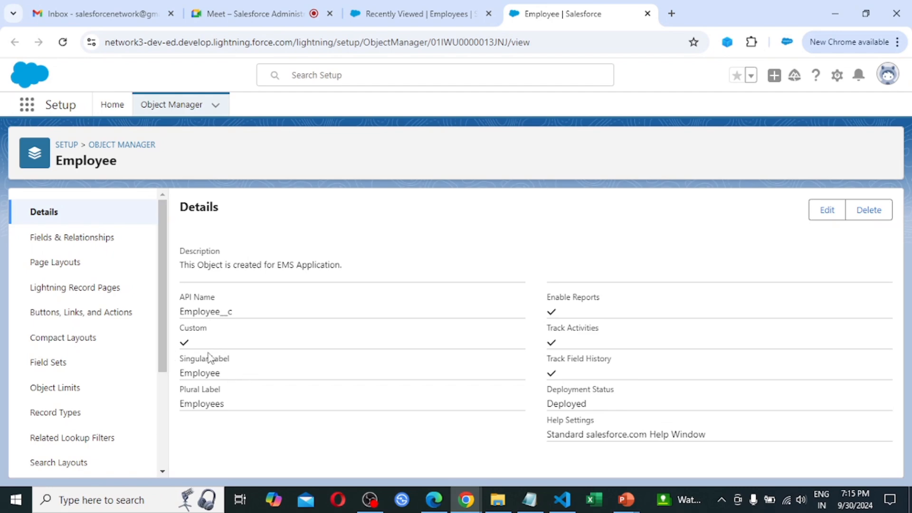
{"action": "left_click", "coordinate": [82, 244]}
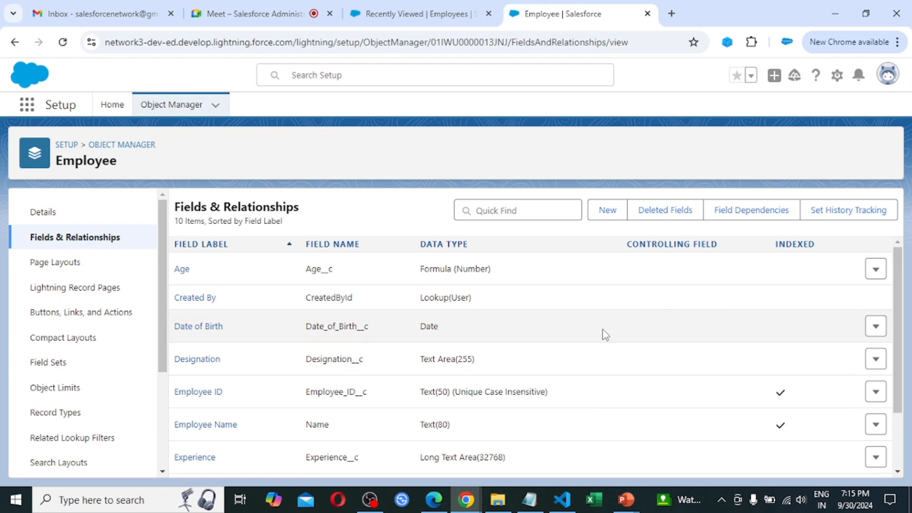
Start a new custom field on the Employee object with the Date data type.
{"action": "left_click", "coordinate": [606, 212]}
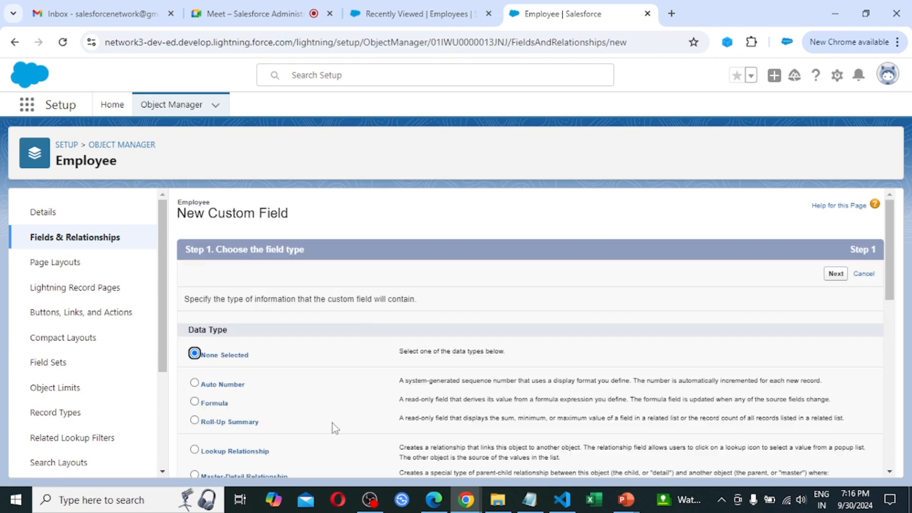
{"action": "scroll", "coordinate": [370, 375], "scroll_direction": "down", "scroll_amount": 5}
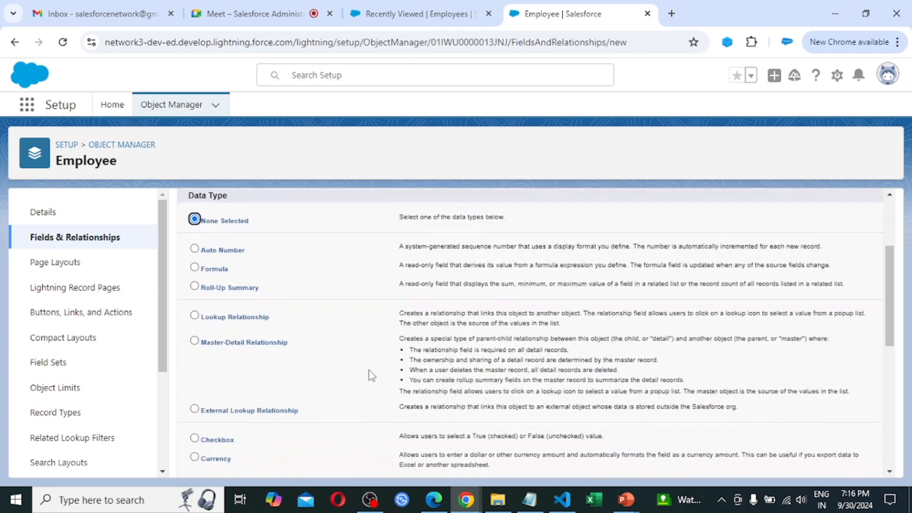
{"action": "scroll", "coordinate": [369, 375], "scroll_direction": "down", "scroll_amount": 1}
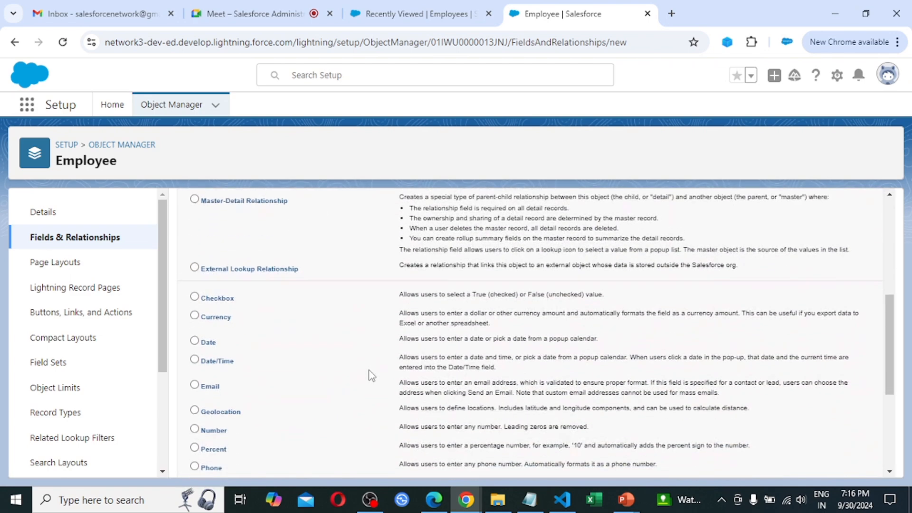
{"action": "left_click", "coordinate": [208, 345]}
{"action": "scroll", "coordinate": [702, 406], "scroll_direction": "down", "scroll_amount": 3}
{"action": "scroll", "coordinate": [702, 406], "scroll_direction": "down", "scroll_amount": 2}
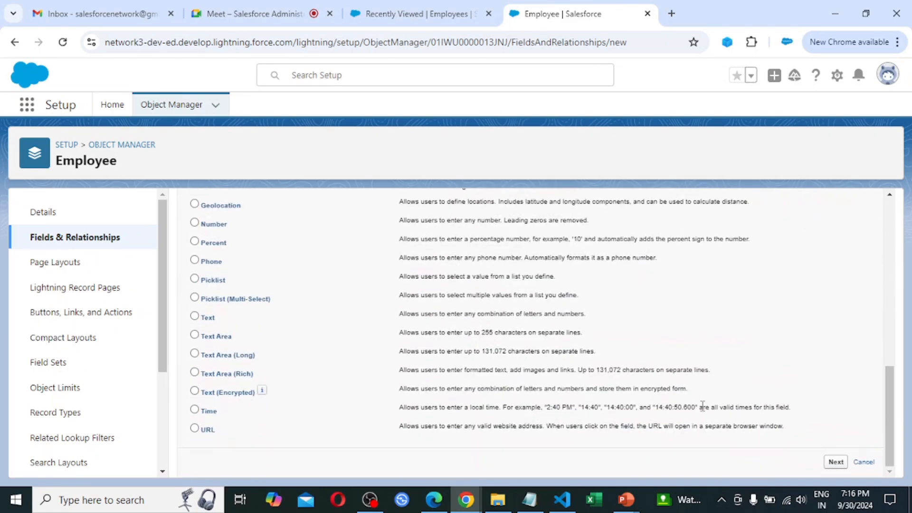
{"action": "left_click", "coordinate": [836, 463]}
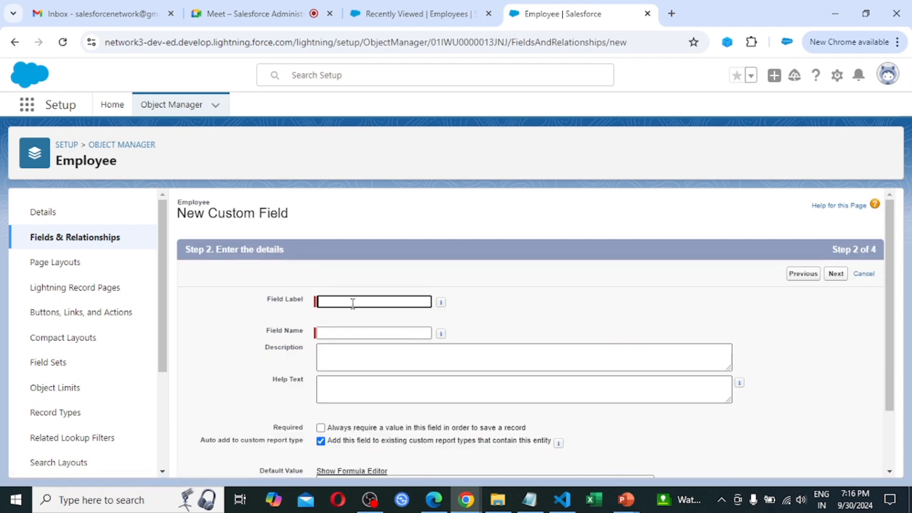
Label the field 'Date of Joining' and save it with default security and layout settings.
{"action": "type", "text": "Date of"}
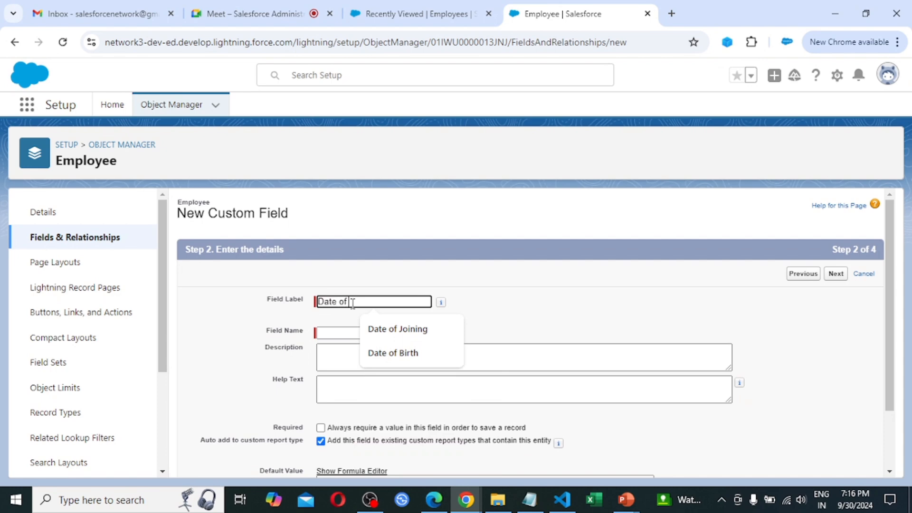
{"action": "type", "text": " Joining"}
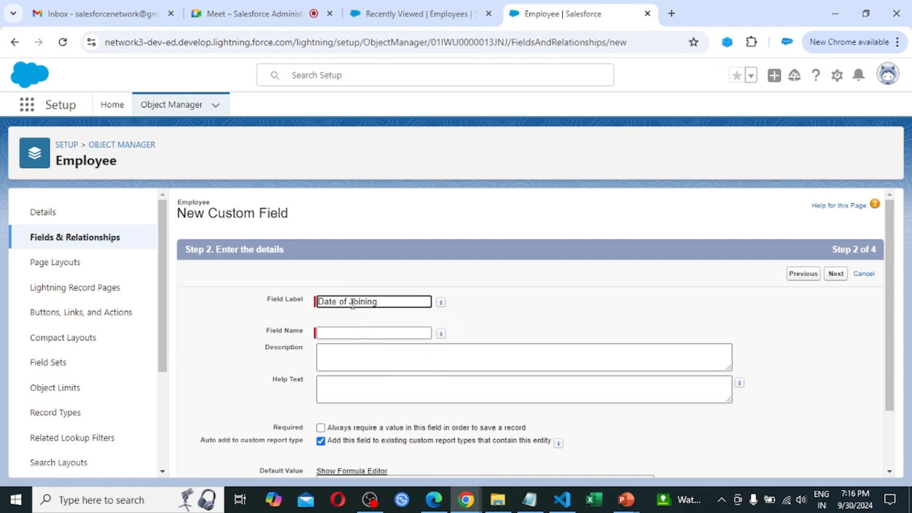
{"action": "key", "text": "Tab"}
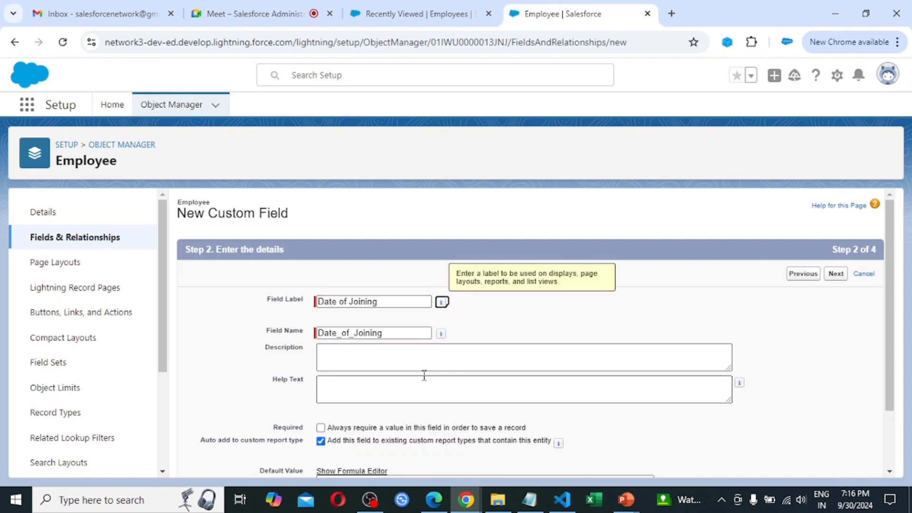
{"action": "scroll", "coordinate": [425, 378], "scroll_direction": "down", "scroll_amount": 2}
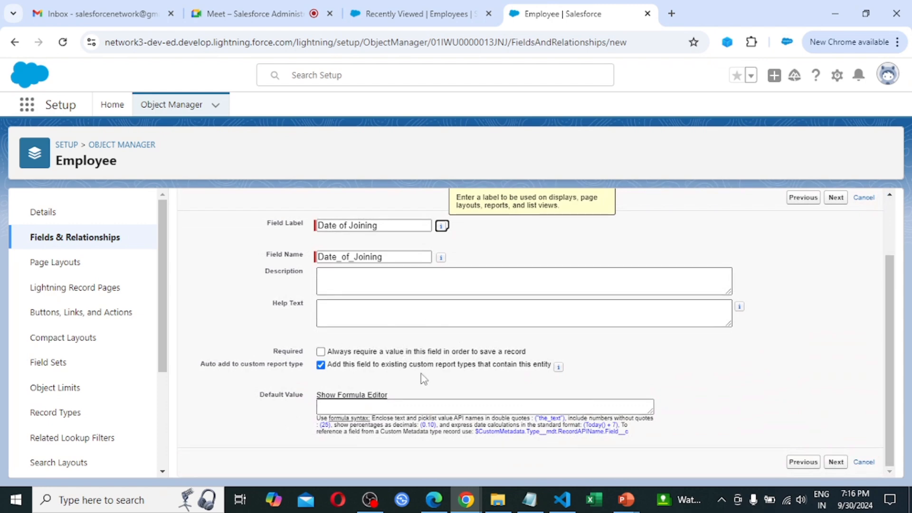
{"action": "left_click", "coordinate": [836, 464]}
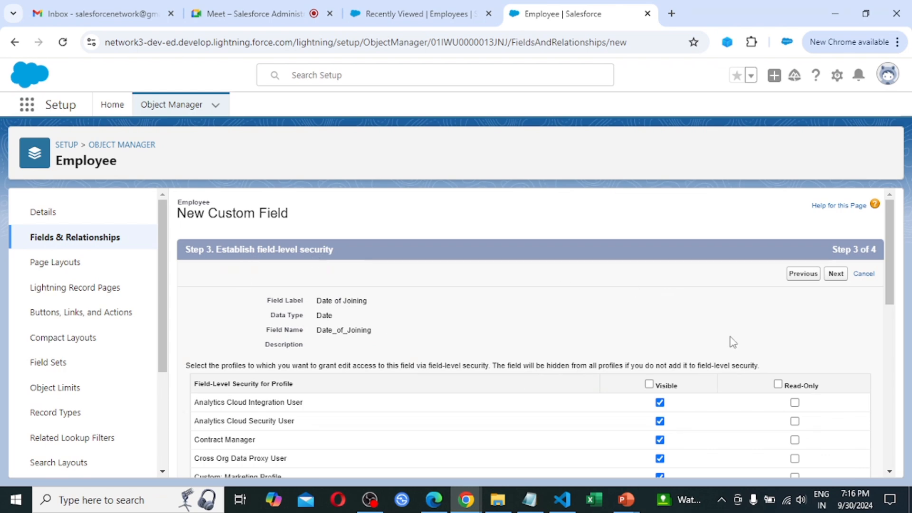
{"action": "scroll", "coordinate": [735, 364], "scroll_direction": "down", "scroll_amount": 4}
{"action": "scroll", "coordinate": [735, 364], "scroll_direction": "down", "scroll_amount": 5}
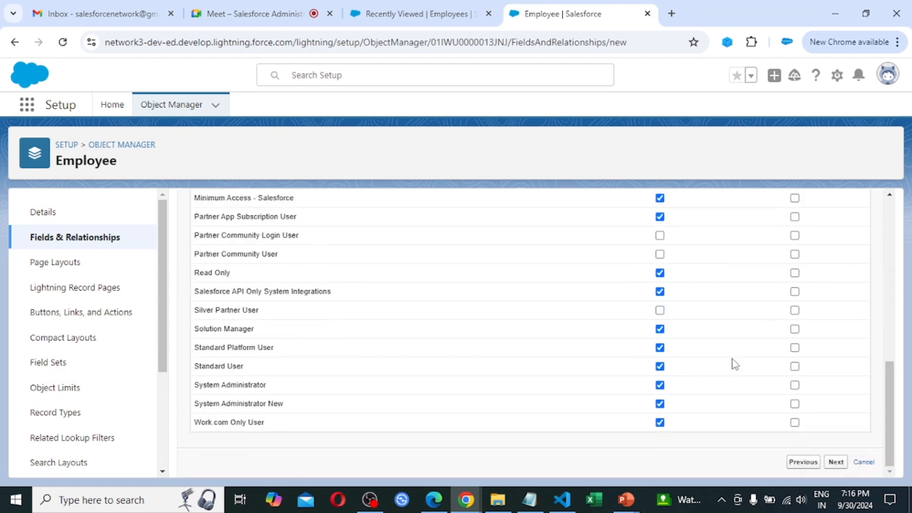
{"action": "left_click", "coordinate": [836, 463]}
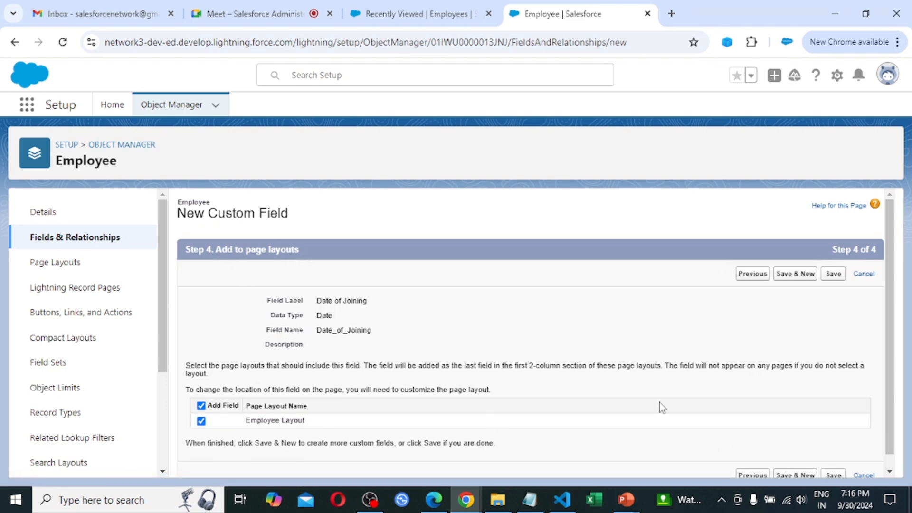
{"action": "left_click", "coordinate": [834, 276]}
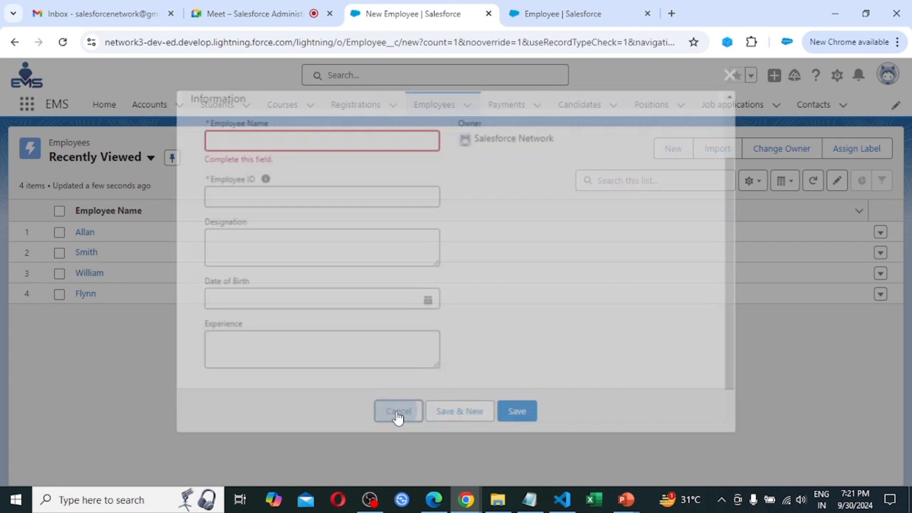
Dismiss the new employee form and open the Employee Layout for editing.
{"action": "left_click", "coordinate": [398, 409]}
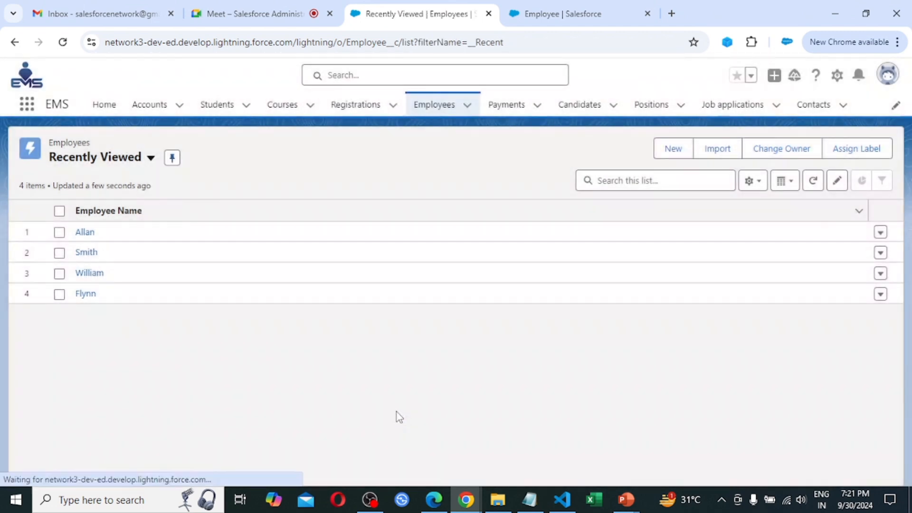
{"action": "key", "text": "ctrl+Tab"}
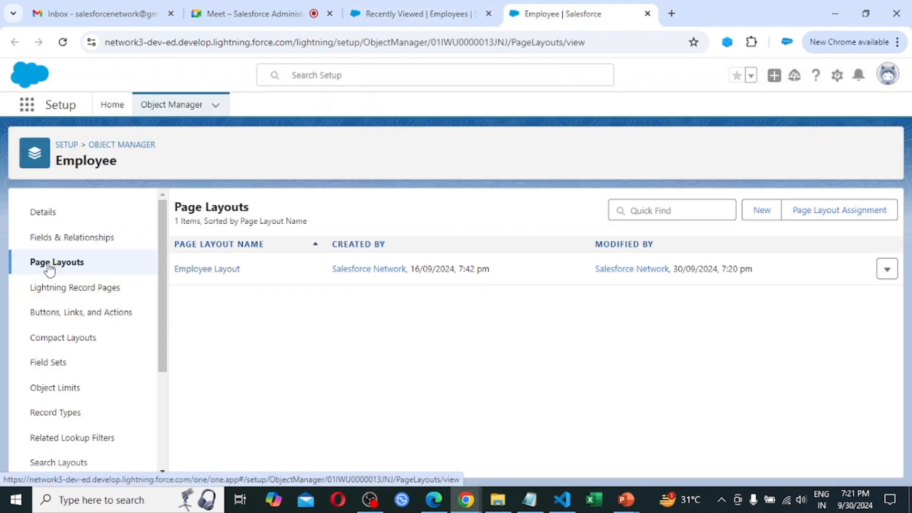
{"action": "left_click", "coordinate": [215, 270]}
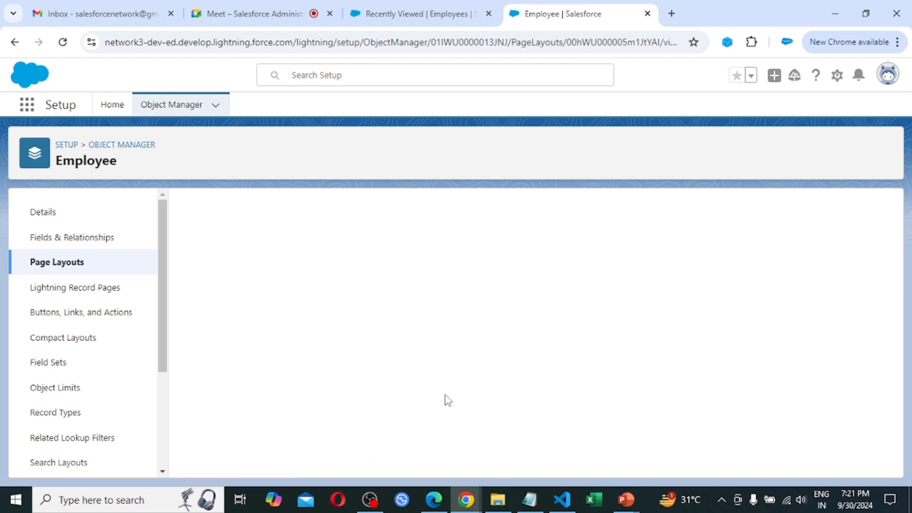
Make Date of Joining a required field on the Employee Layout and save it.
{"action": "scroll", "coordinate": [446, 400], "scroll_direction": "down", "scroll_amount": 6}
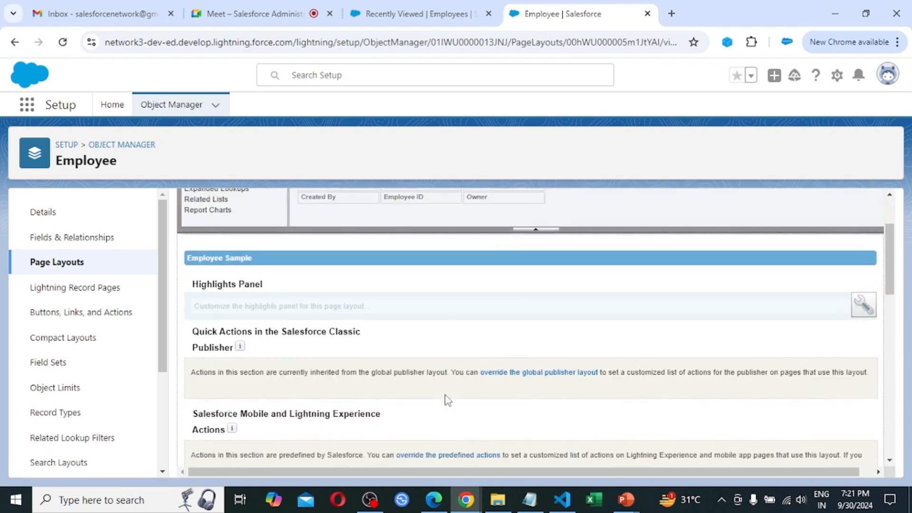
{"action": "scroll", "coordinate": [445, 394], "scroll_direction": "down", "scroll_amount": 1}
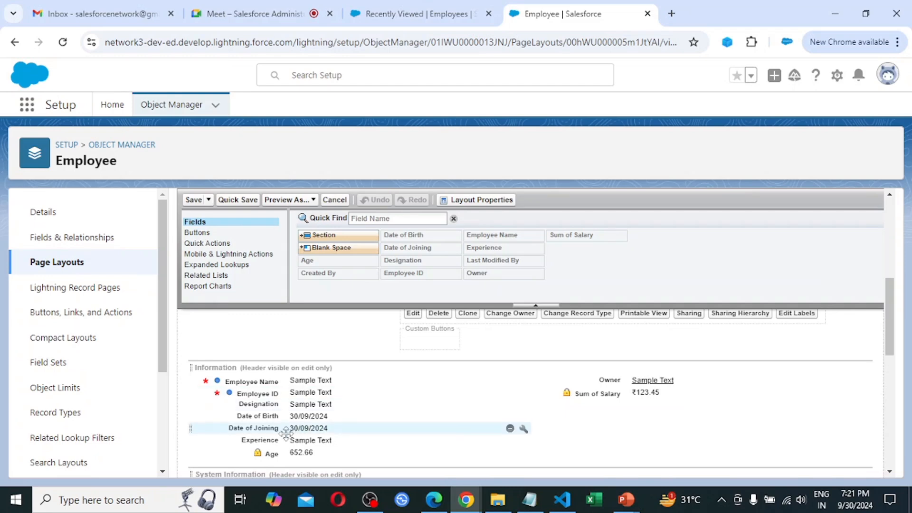
{"action": "left_click", "coordinate": [524, 430]}
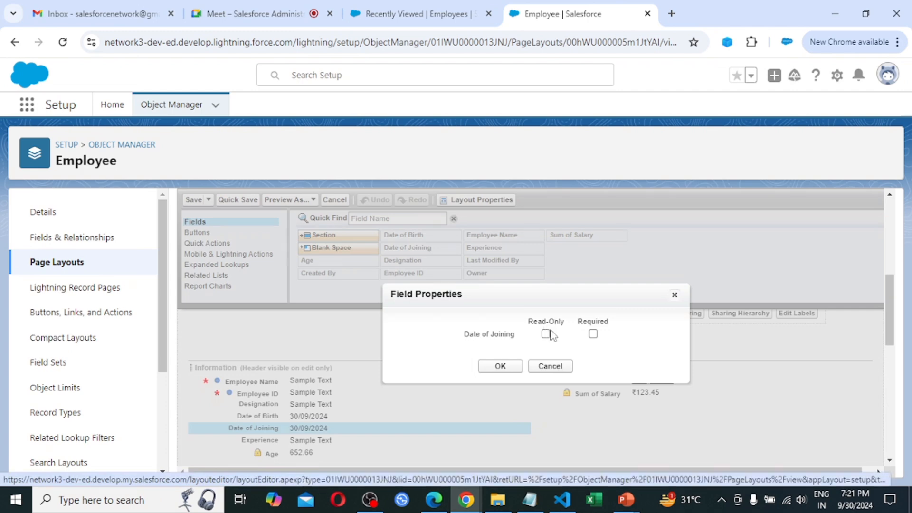
{"action": "left_click", "coordinate": [593, 334]}
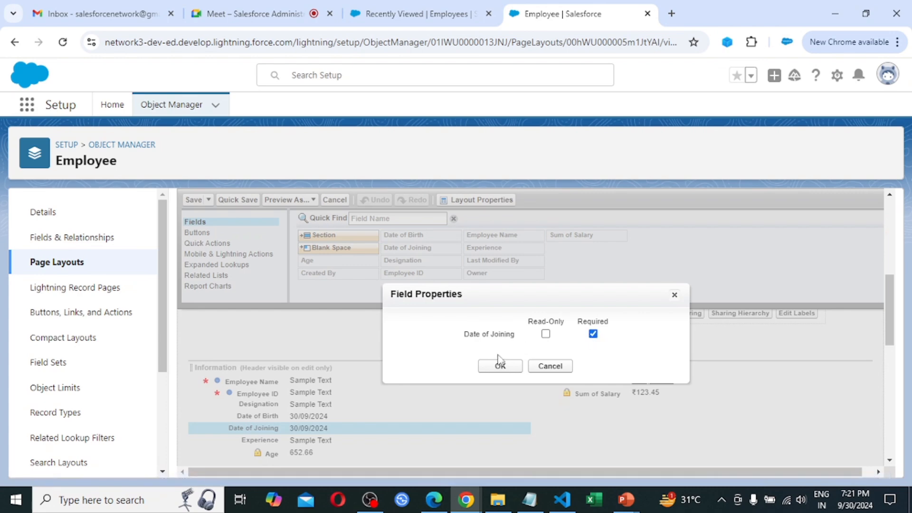
{"action": "left_click", "coordinate": [496, 373]}
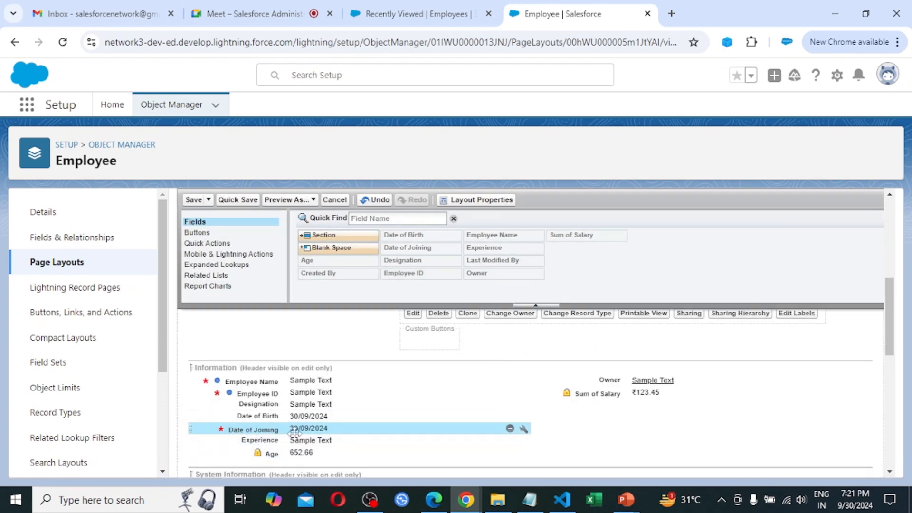
{"action": "left_click", "coordinate": [194, 200]}
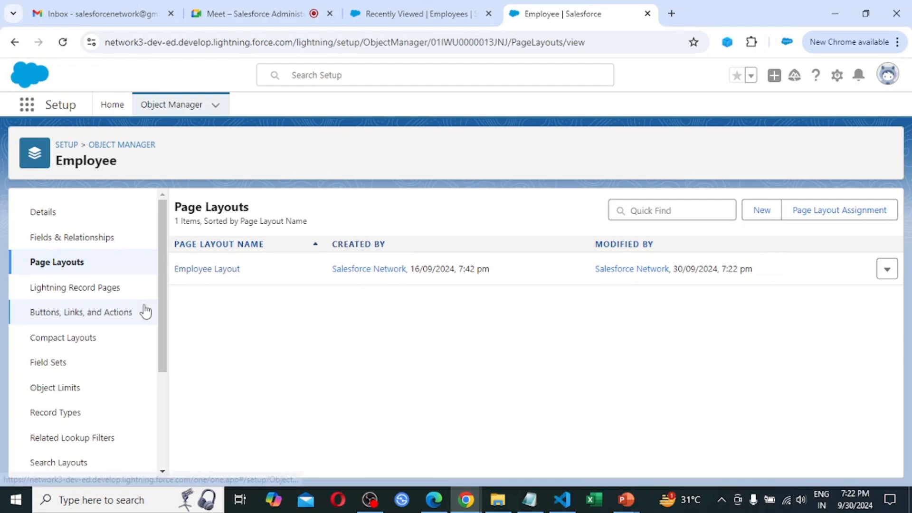
Open the Employee object's Validation Rules page from the Object Manager sidebar.
{"action": "scroll", "coordinate": [73, 366], "scroll_direction": "down", "scroll_amount": 4}
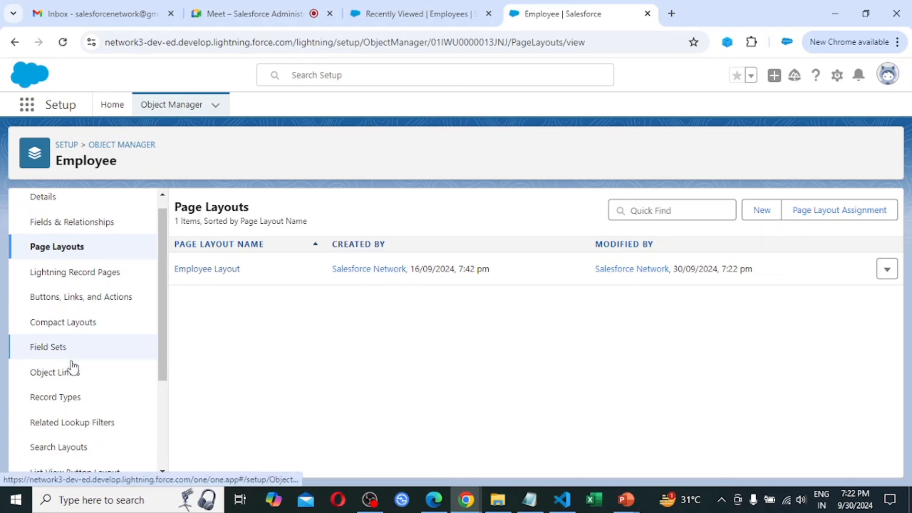
{"action": "scroll", "coordinate": [74, 366], "scroll_direction": "up", "scroll_amount": 4}
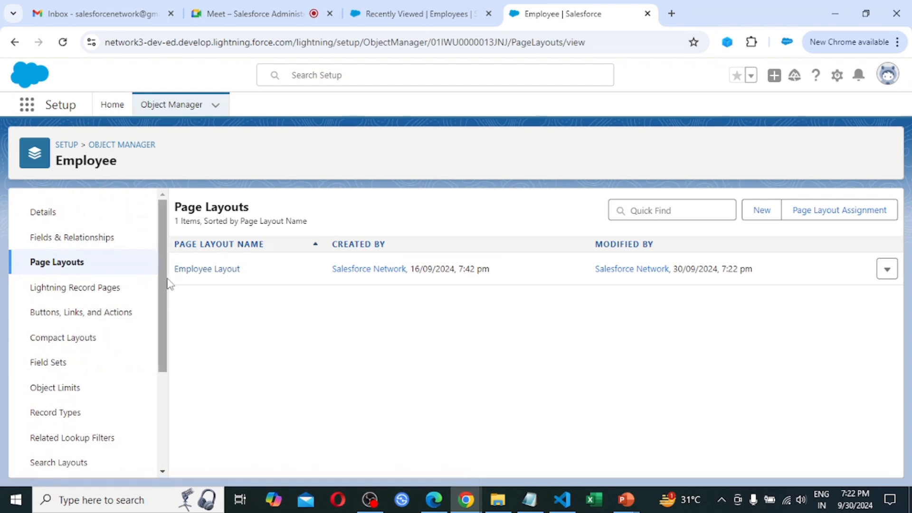
{"action": "left_click_drag", "start_coordinate": [167, 285], "coordinate": [165, 311]}
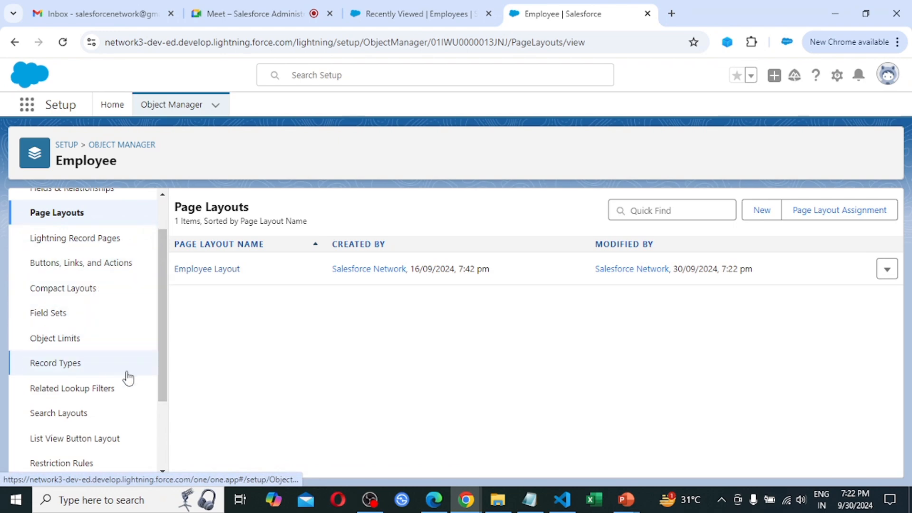
{"action": "scroll", "coordinate": [126, 377], "scroll_direction": "down", "scroll_amount": 3}
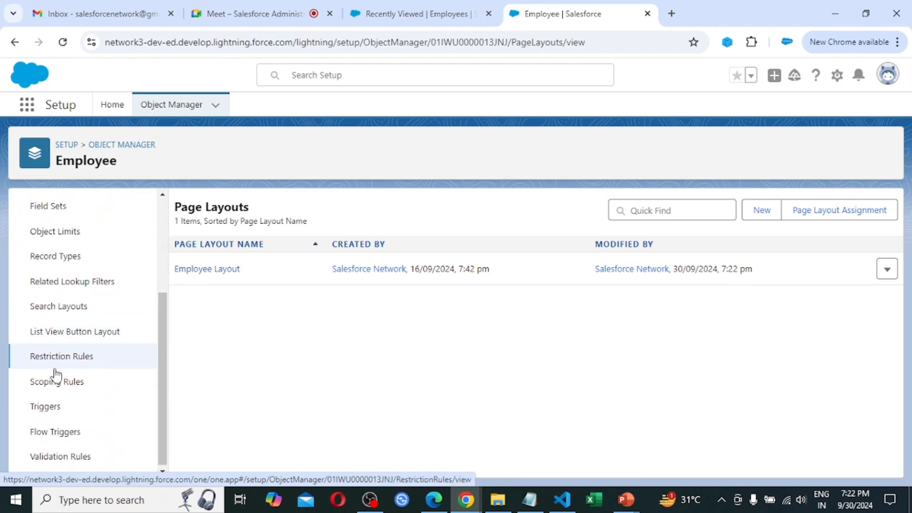
{"action": "scroll", "coordinate": [57, 389], "scroll_direction": "down", "scroll_amount": 1}
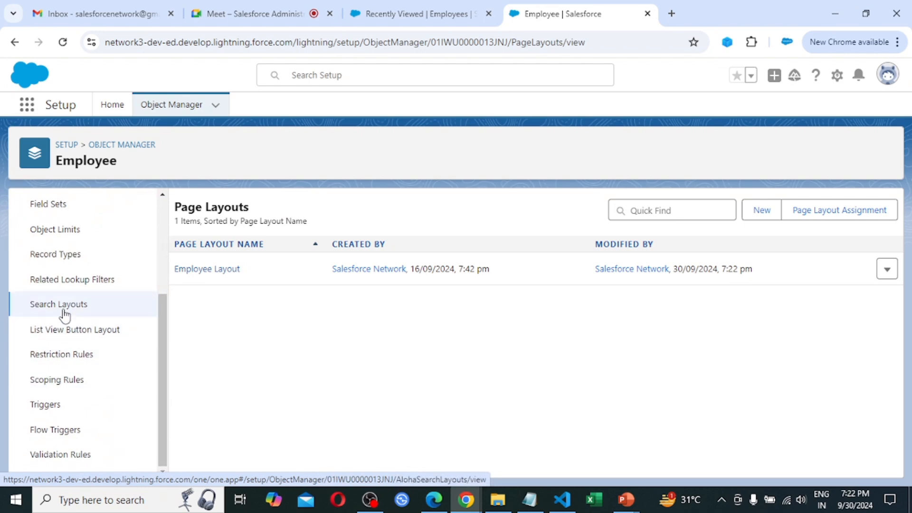
{"action": "left_click", "coordinate": [83, 460]}
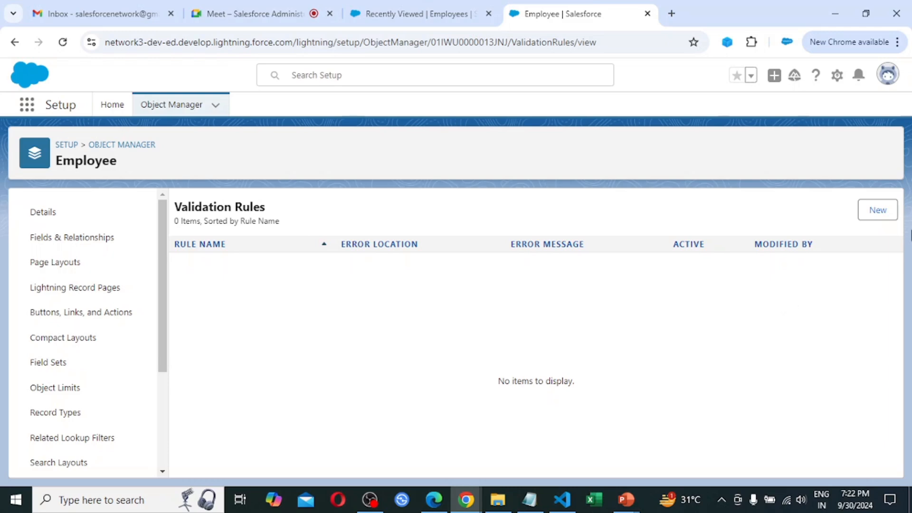
Create a new Employee validation rule, opening a blank edit form with Active checked.
{"action": "left_click", "coordinate": [878, 210]}
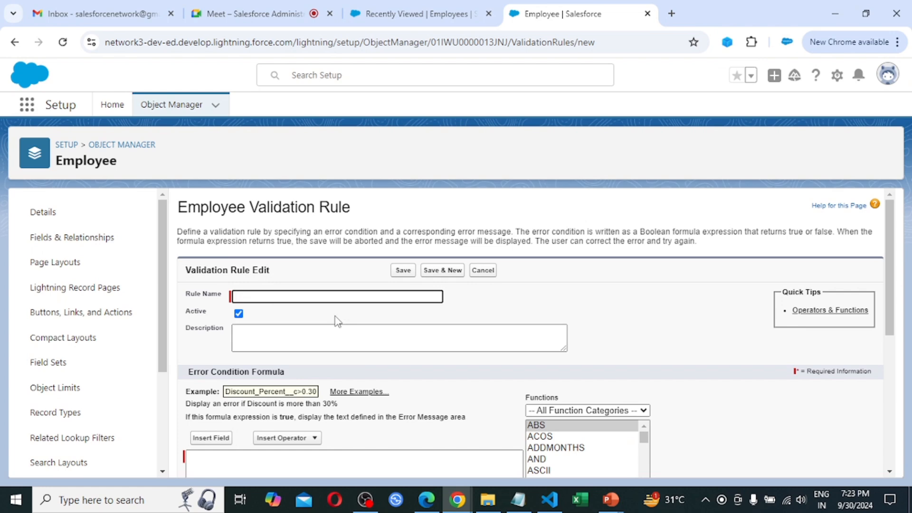
Paste 'Date of Joining Required' as the validation rule name.
{"action": "type", "text": "Date of Joining Required"}
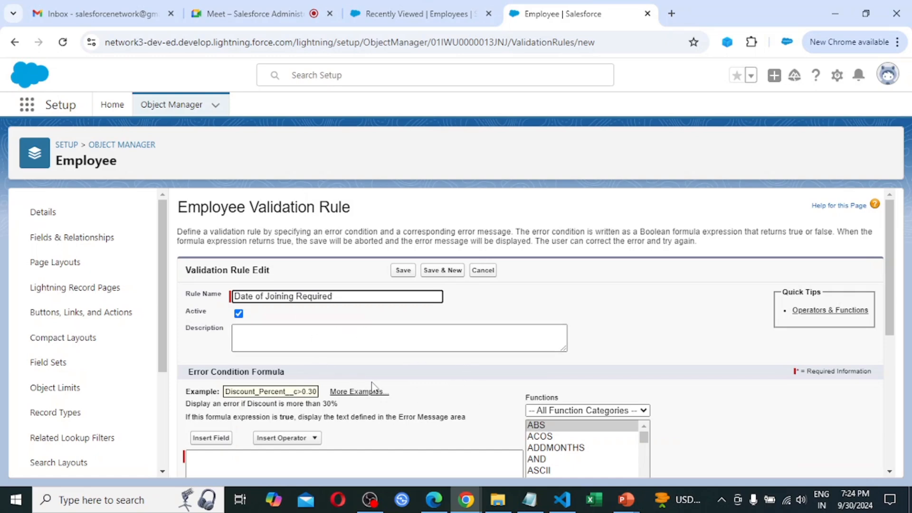
{"action": "scroll", "coordinate": [374, 387], "scroll_direction": "down", "scroll_amount": 1}
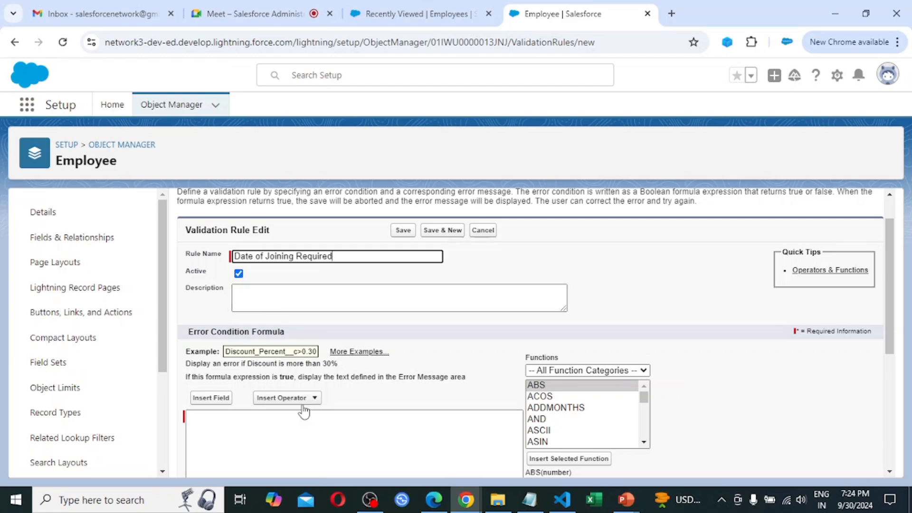
Start the error condition with Date_of_Joining__c followed by the greater-than operator.
{"action": "left_click", "coordinate": [272, 426]}
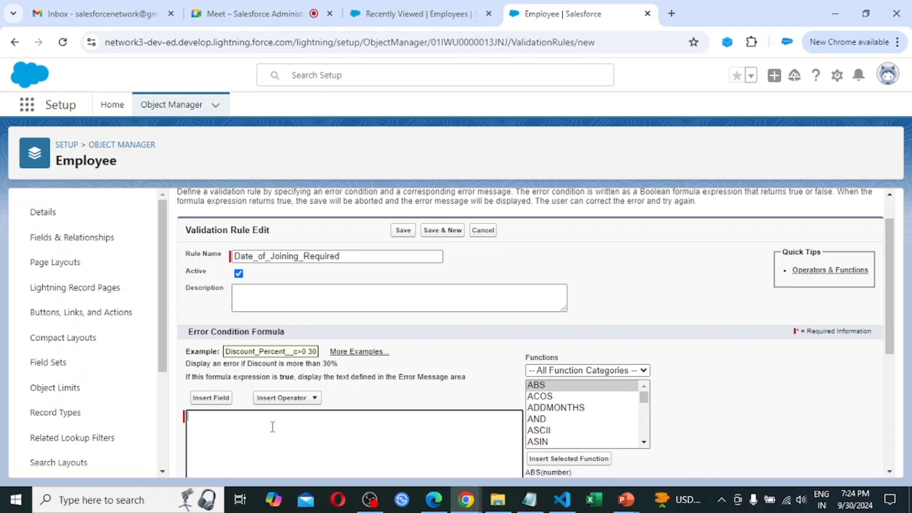
{"action": "left_click", "coordinate": [208, 398]}
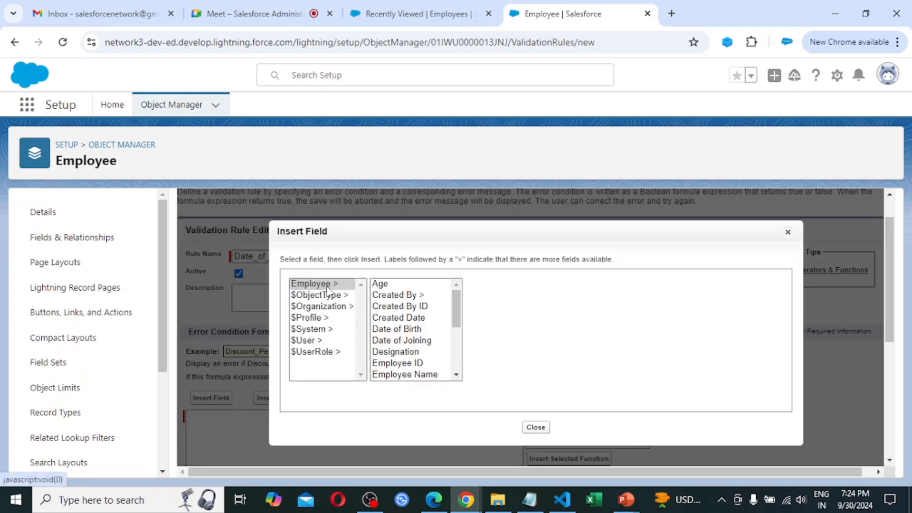
{"action": "left_click", "coordinate": [417, 341]}
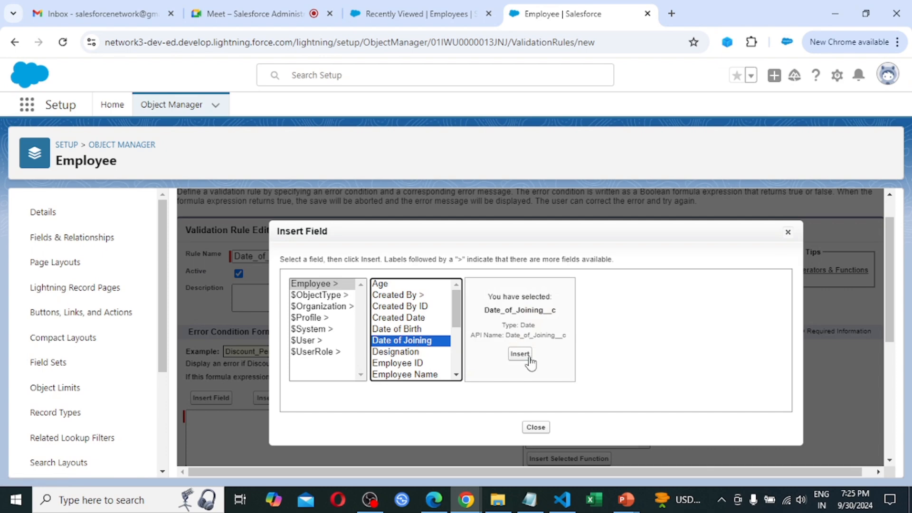
{"action": "left_click", "coordinate": [519, 355]}
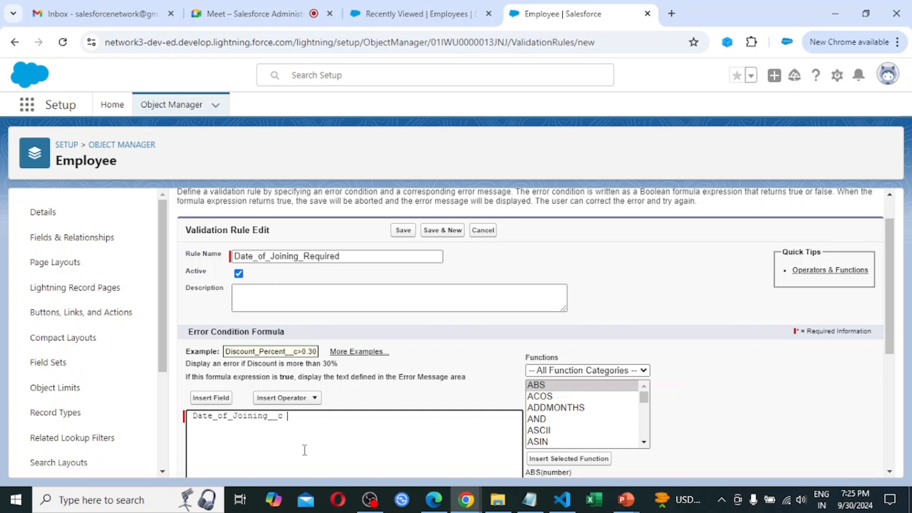
{"action": "left_click", "coordinate": [311, 399]}
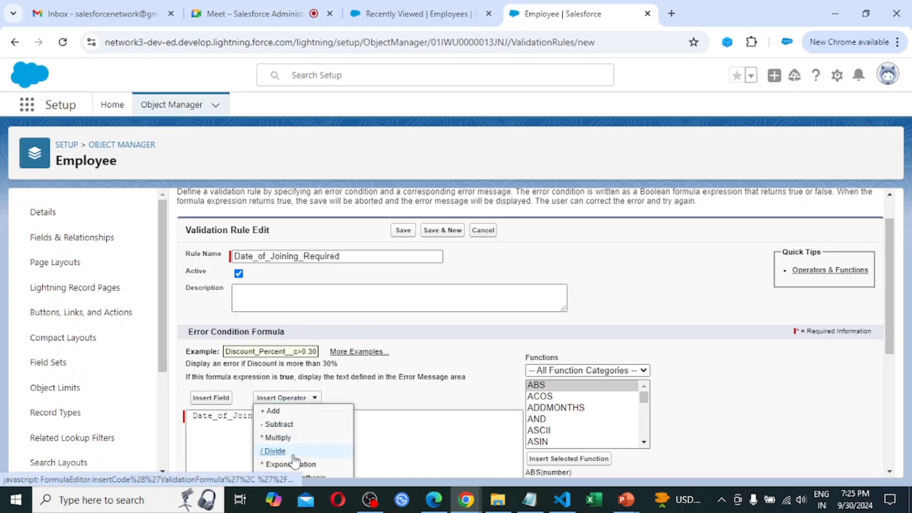
{"action": "scroll", "coordinate": [294, 460], "scroll_direction": "down", "scroll_amount": 4}
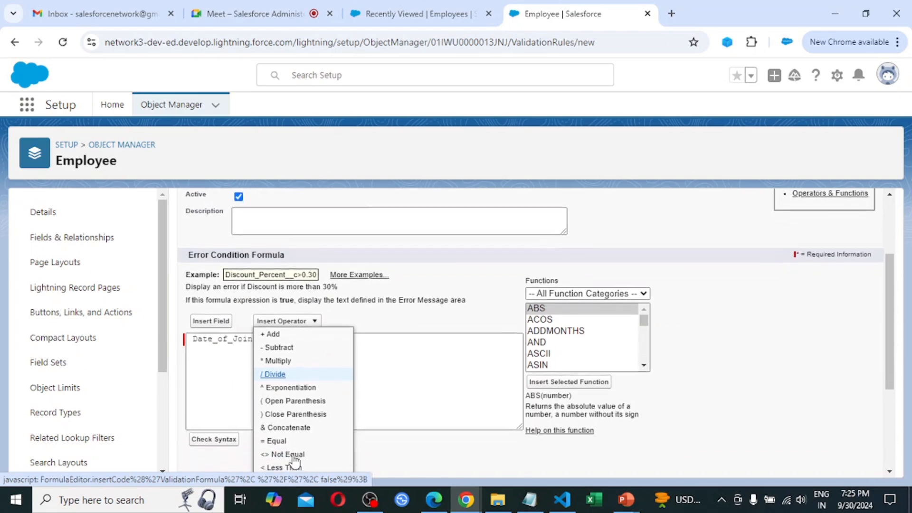
{"action": "scroll", "coordinate": [293, 458], "scroll_direction": "down", "scroll_amount": 1}
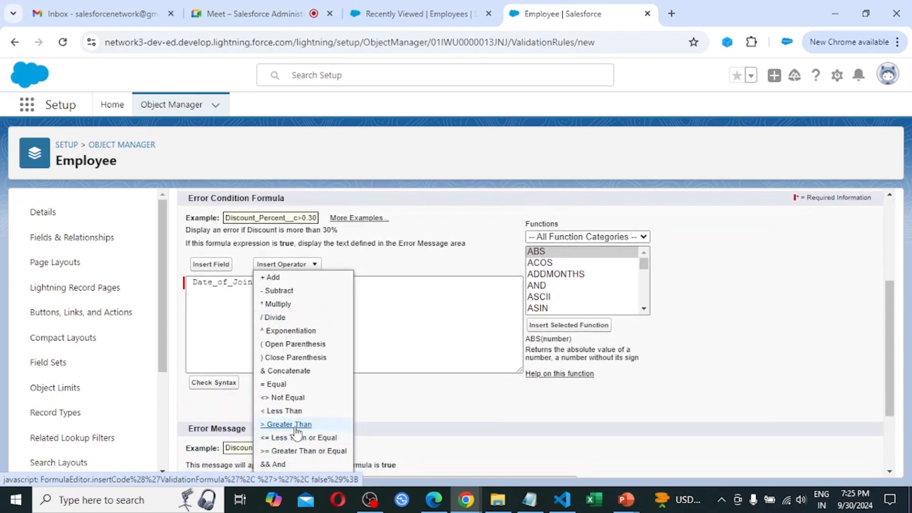
{"action": "scroll", "coordinate": [283, 429], "scroll_direction": "down", "scroll_amount": 1}
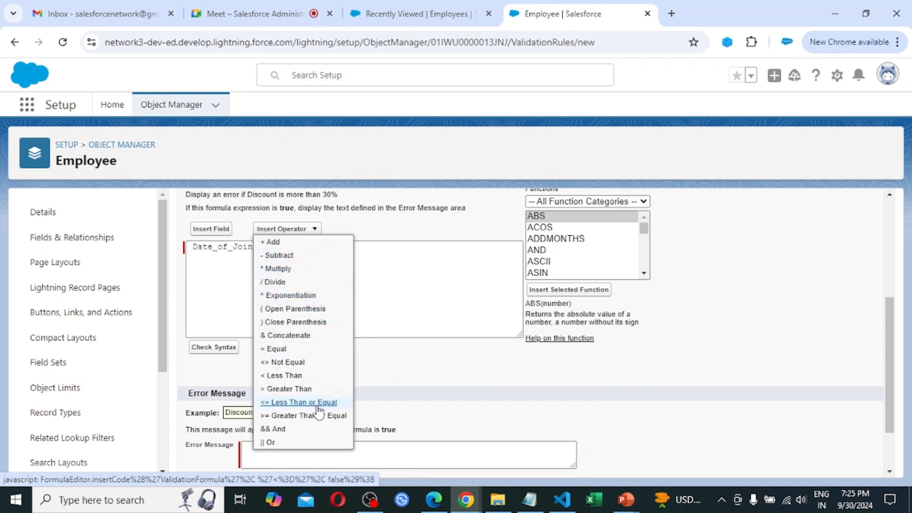
{"action": "left_click", "coordinate": [288, 389]}
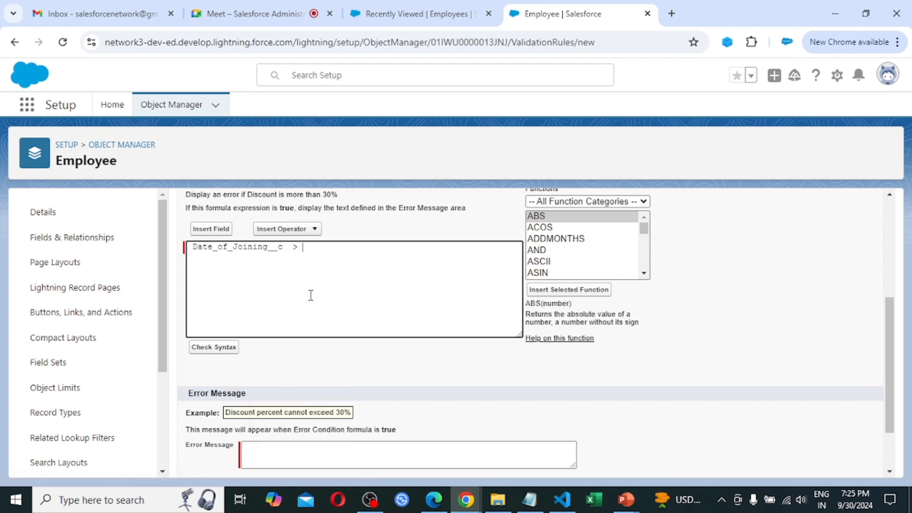
Complete the formula with Date_of_Birth__c and confirm the syntax check finds no errors.
{"action": "left_click", "coordinate": [218, 233]}
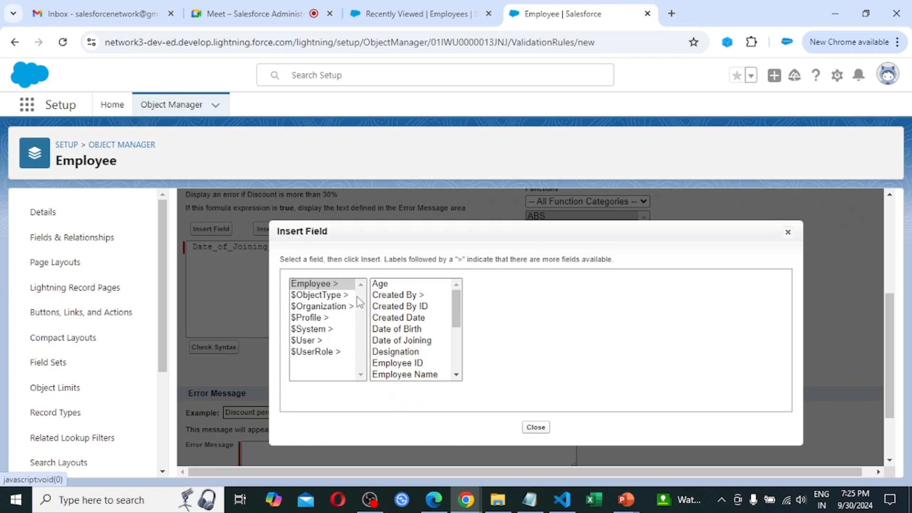
{"action": "left_click", "coordinate": [409, 329]}
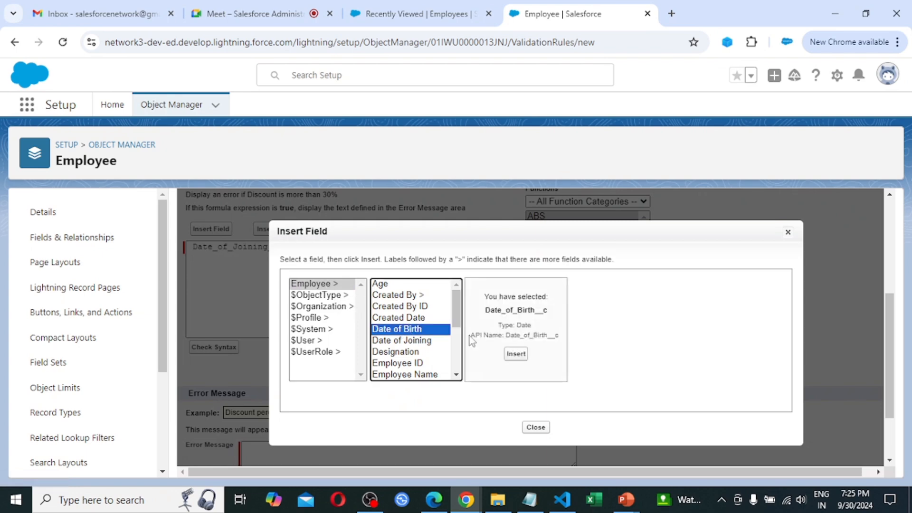
{"action": "left_click", "coordinate": [516, 355]}
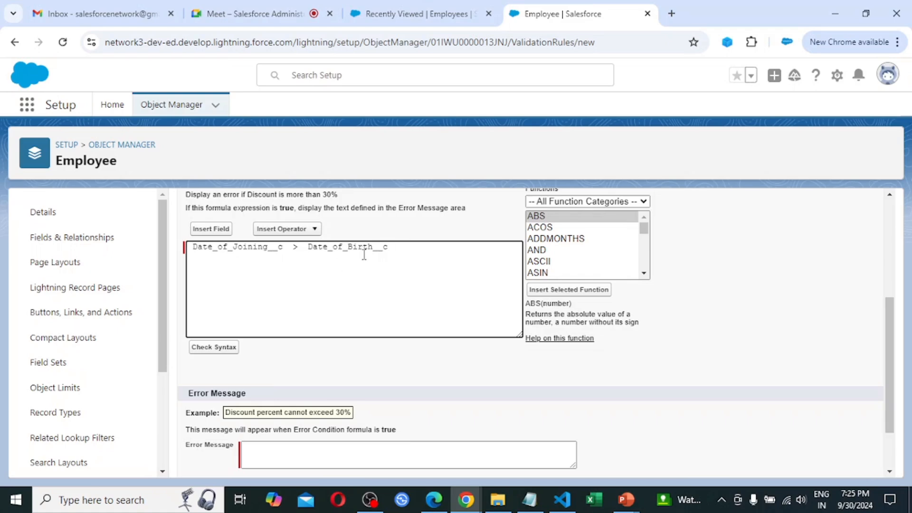
{"action": "left_click", "coordinate": [225, 348]}
{"action": "scroll", "coordinate": [379, 347], "scroll_direction": "down", "scroll_amount": 6}
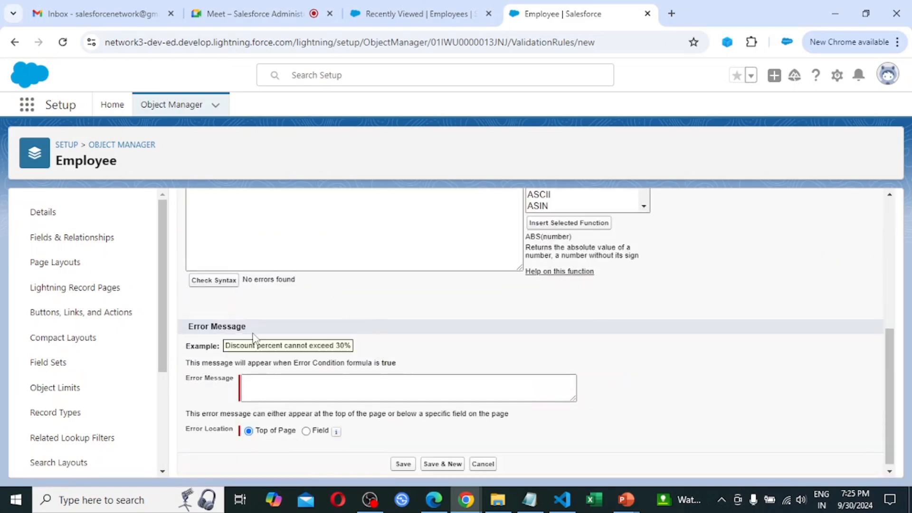
Enter the error message 'Date of Joining must be greater than Date of Birth'.
{"action": "left_click", "coordinate": [266, 391]}
{"action": "left_click", "coordinate": [305, 382]}
{"action": "left_click", "coordinate": [286, 386]}
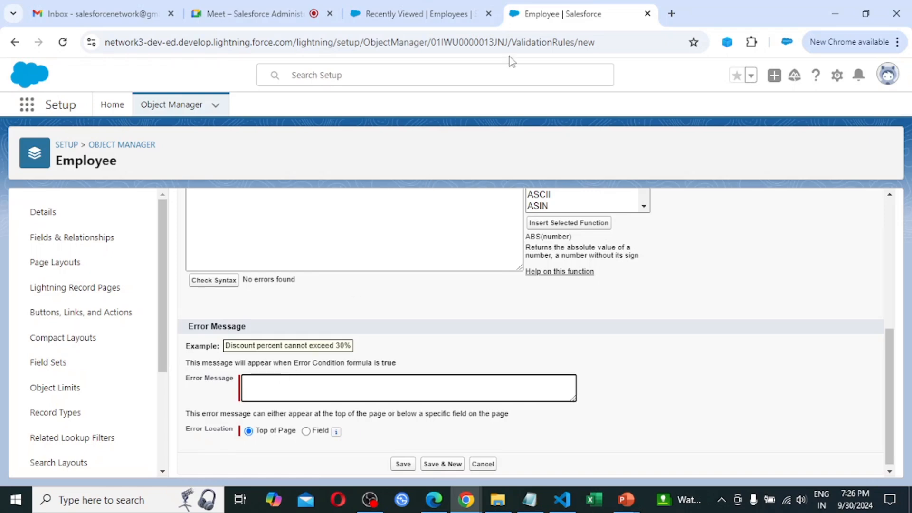
{"action": "type", "text": "Date of Joining must be g"}
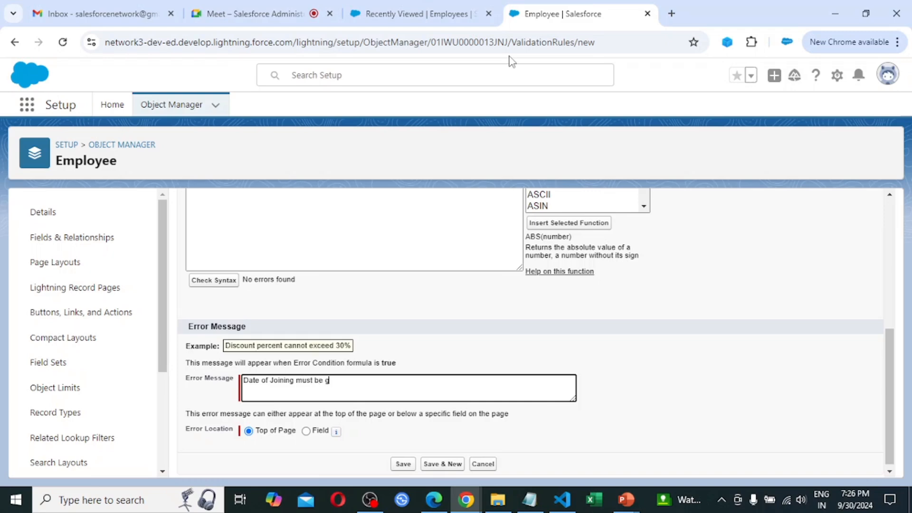
{"action": "type", "text": "reater"}
{"action": "type", "text": " tha"}
{"action": "type", "text": "n "}
{"action": "type", "text": "d"}
{"action": "type", "text": "Date o"}
{"action": "type", "text": "f B"}
{"action": "type", "text": "irth"}
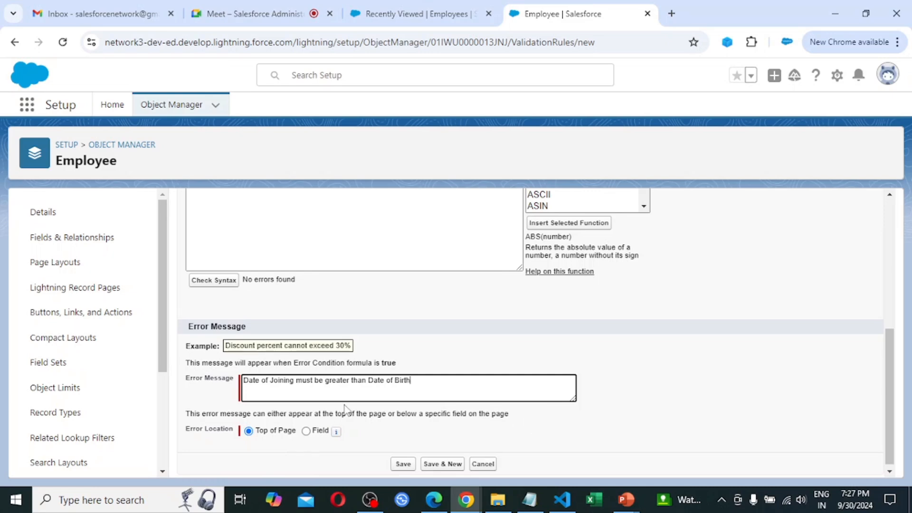
Set the error location to the Date of Joining field.
{"action": "left_click", "coordinate": [308, 436]}
{"action": "left_click", "coordinate": [306, 432]}
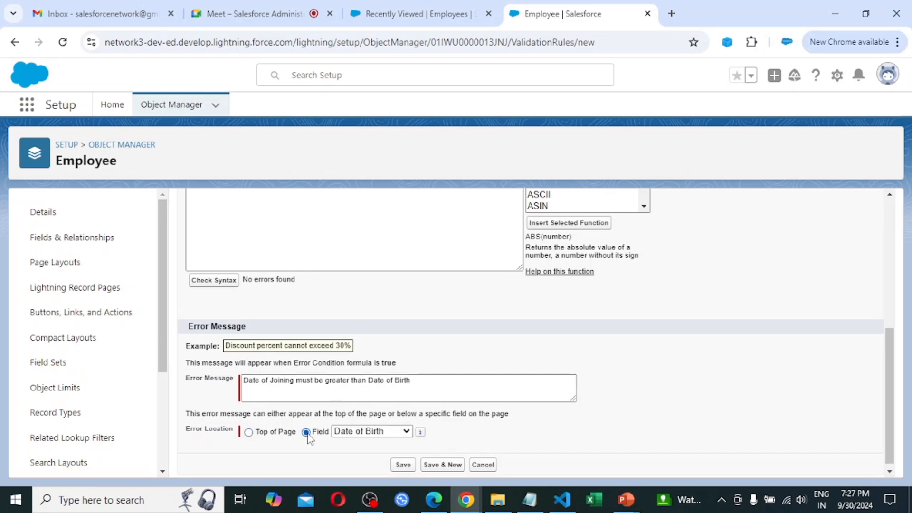
{"action": "left_click", "coordinate": [378, 433]}
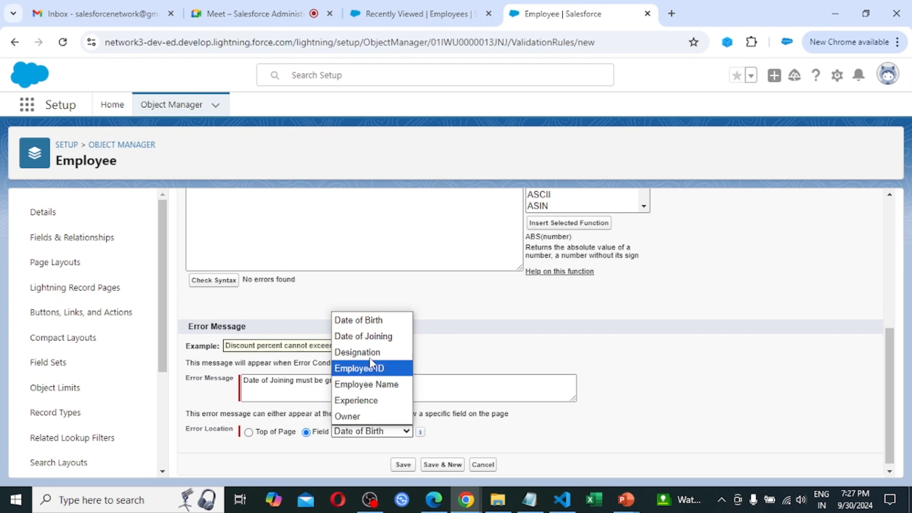
{"action": "left_click", "coordinate": [370, 336]}
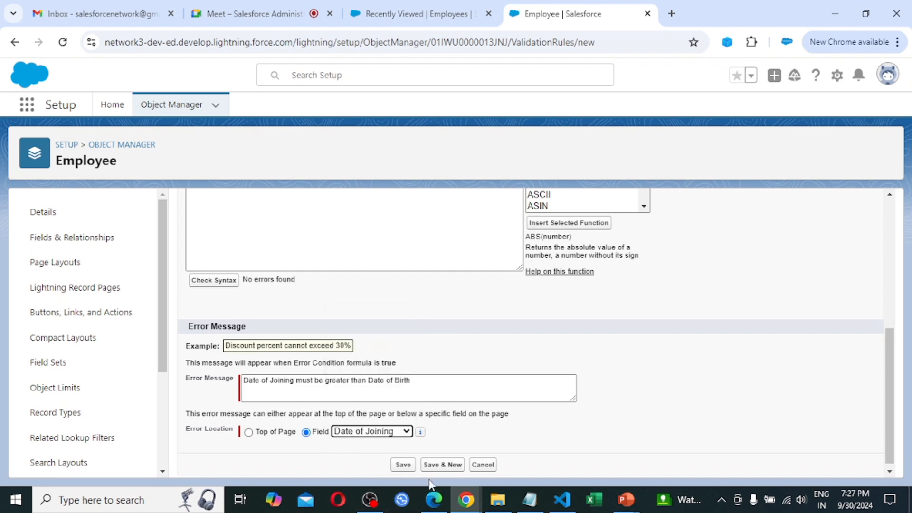
Save the Date of Joining validation rule and view its detail page.
{"action": "left_click", "coordinate": [403, 465]}
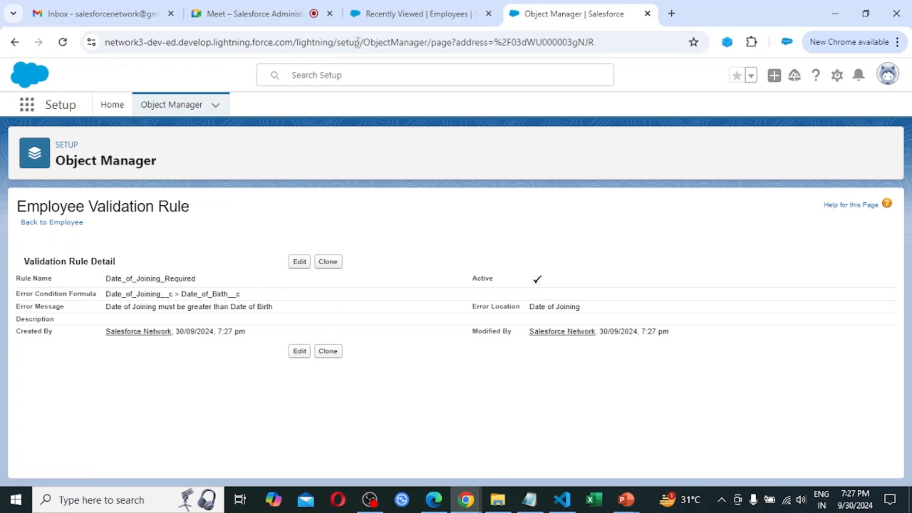
Reload the Employees list and start a new Employee record from it.
{"action": "left_click", "coordinate": [401, 12]}
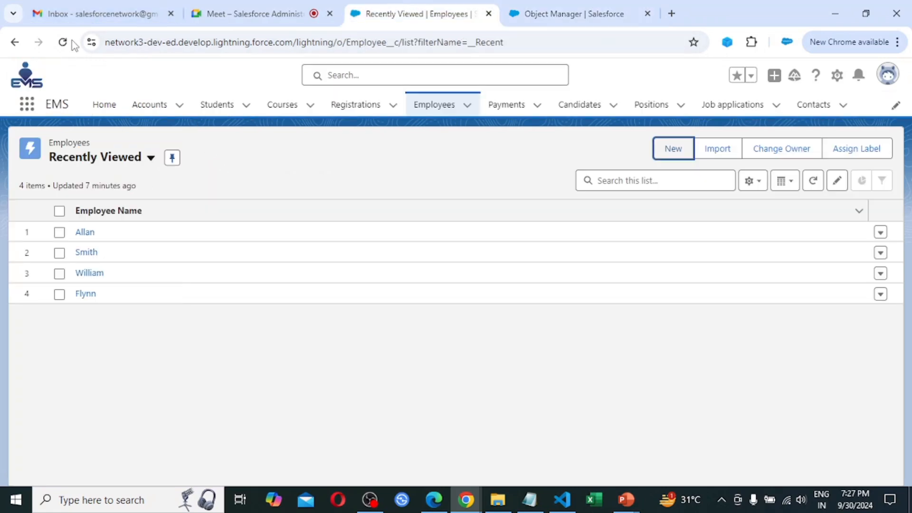
{"action": "left_click", "coordinate": [63, 42]}
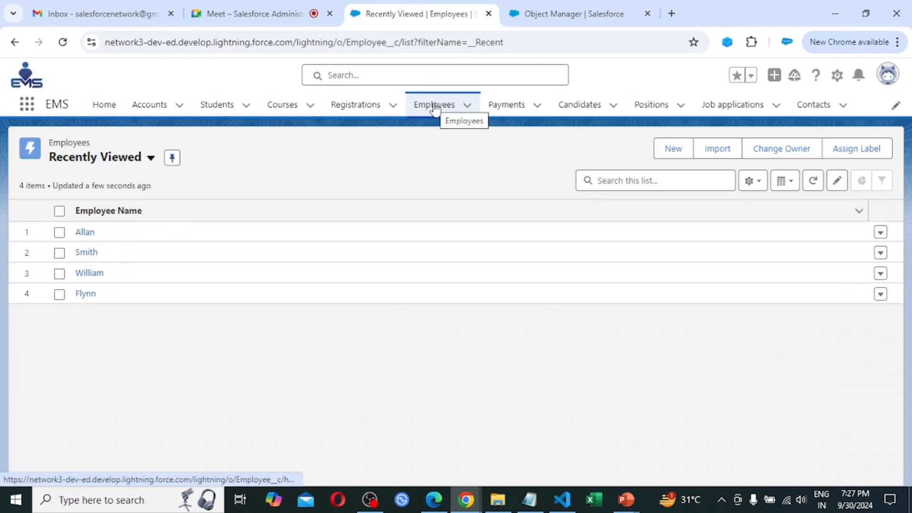
{"action": "left_click", "coordinate": [434, 105]}
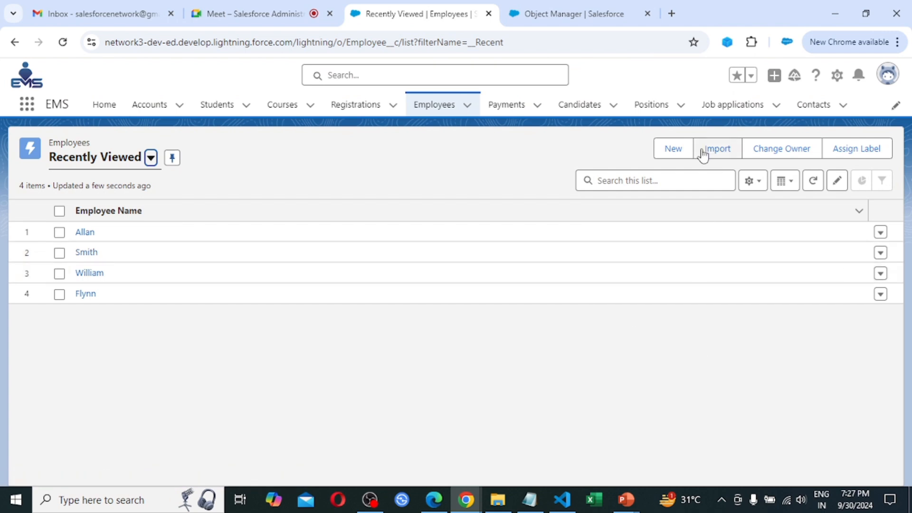
{"action": "left_click", "coordinate": [670, 152]}
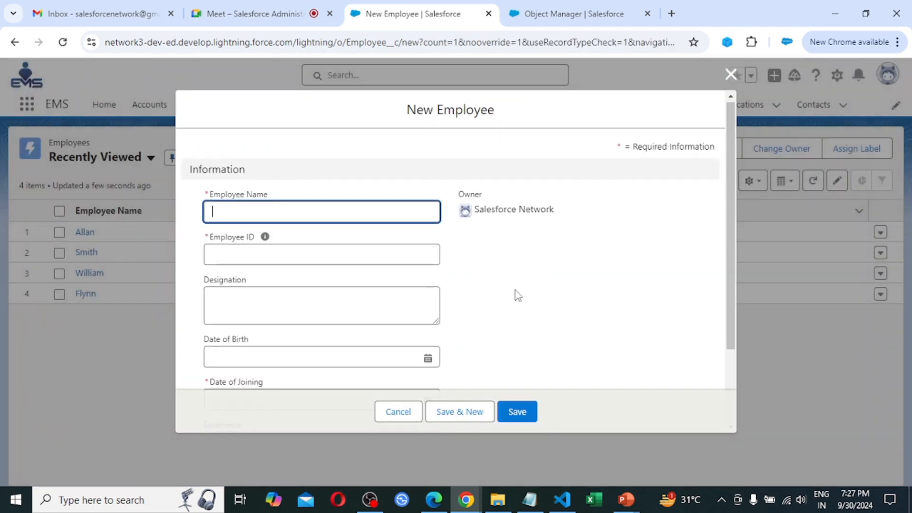
Enter Sachin as the Employee Name.
{"action": "scroll", "coordinate": [515, 290], "scroll_direction": "down", "scroll_amount": 1}
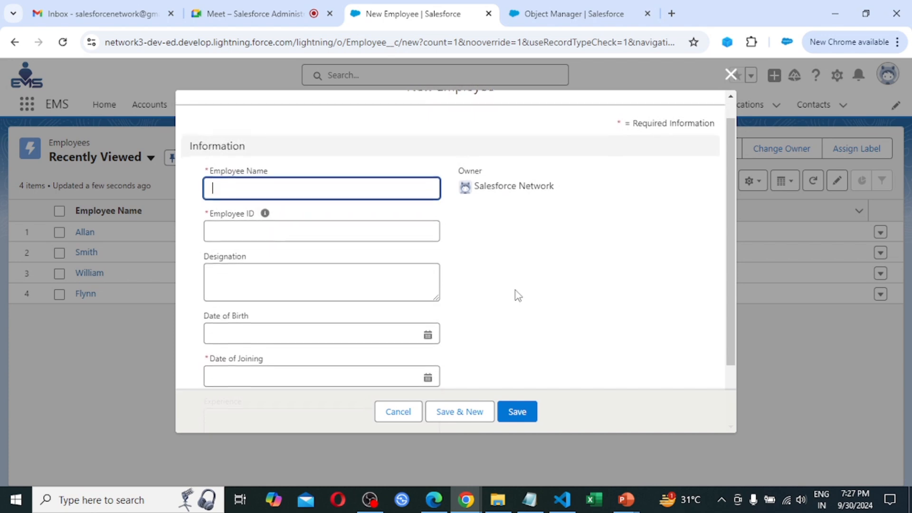
{"action": "scroll", "coordinate": [514, 289], "scroll_direction": "down", "scroll_amount": 2}
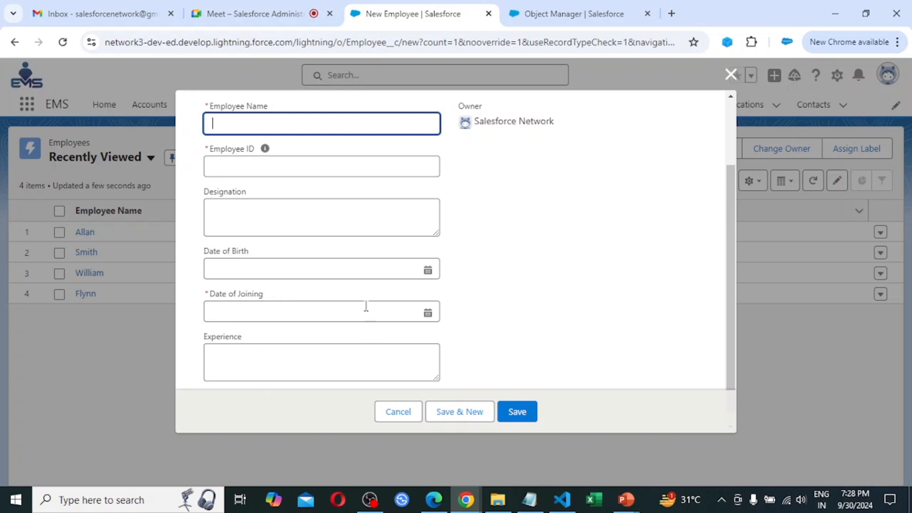
{"action": "scroll", "coordinate": [359, 301], "scroll_direction": "up", "scroll_amount": 1}
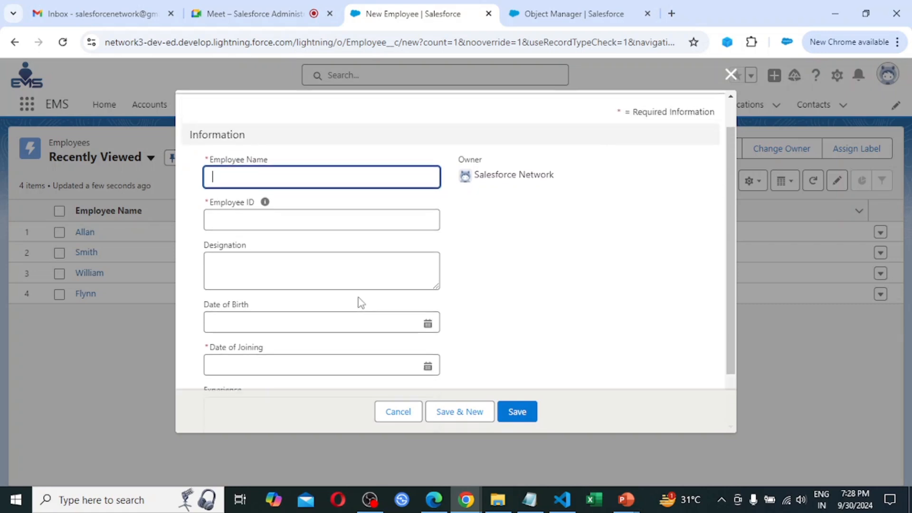
{"action": "scroll", "coordinate": [377, 230], "scroll_direction": "down", "scroll_amount": 1}
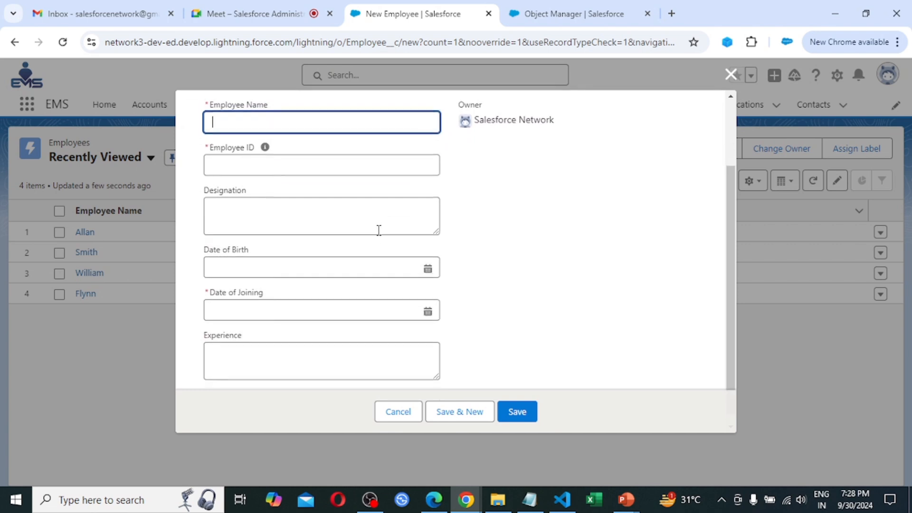
{"action": "scroll", "coordinate": [378, 230], "scroll_direction": "up", "scroll_amount": 1}
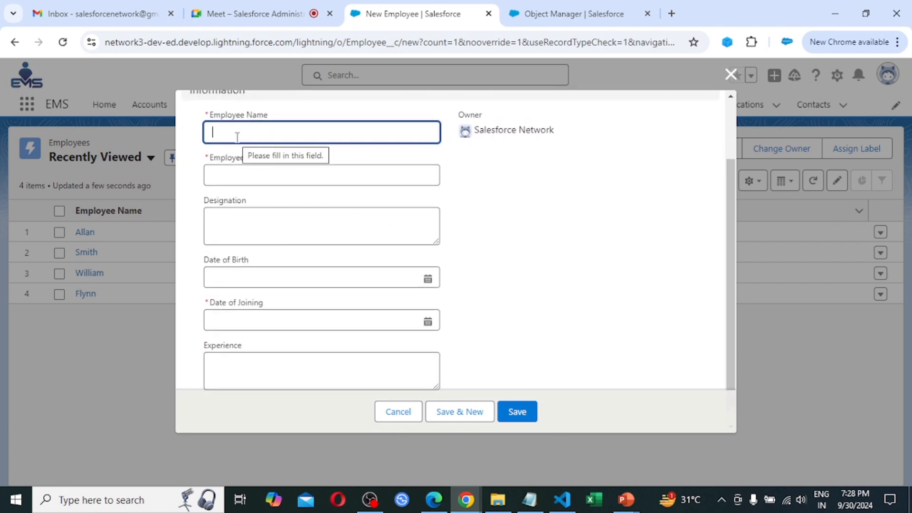
{"action": "type", "text": "Sac"}
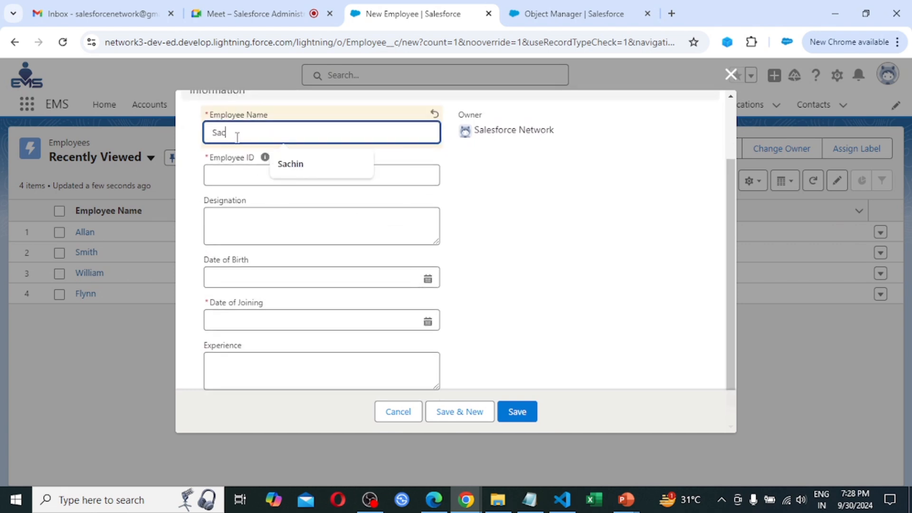
{"action": "type", "text": "hin"}
{"action": "key", "text": "Tab"}
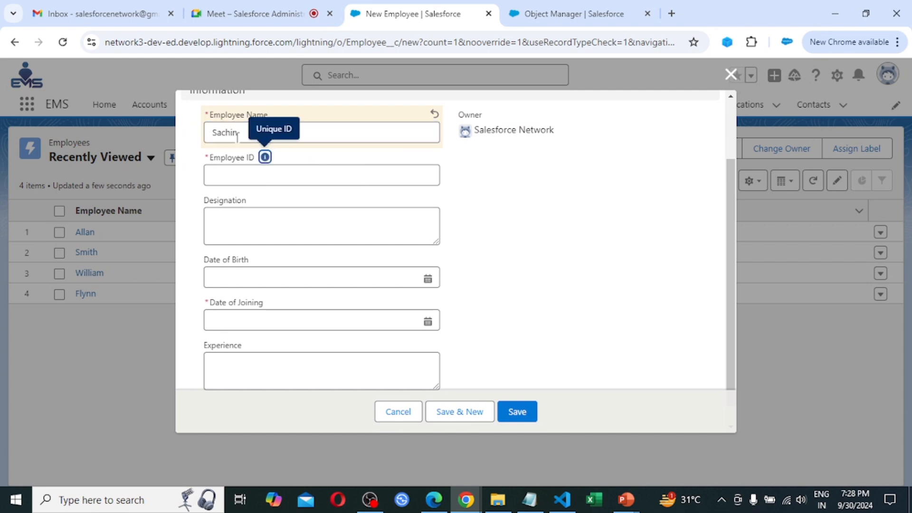
Set Employee ID to EMP007 and Designation to Engineer.
{"action": "left_click", "coordinate": [325, 177]}
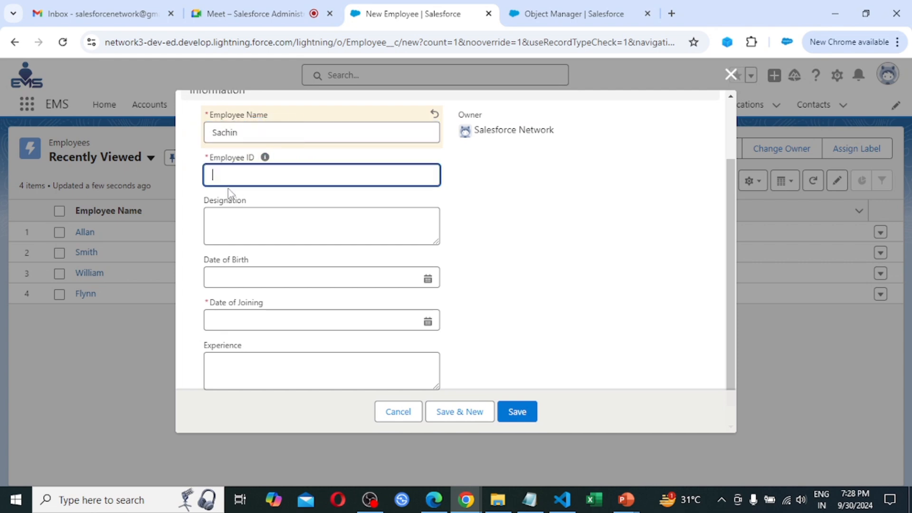
{"action": "type", "text": "Em"}
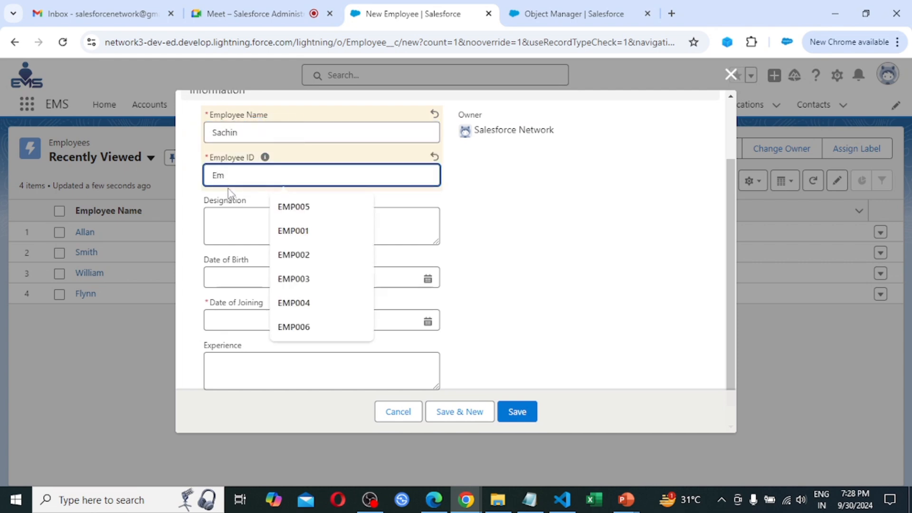
{"action": "key", "text": "Down"}
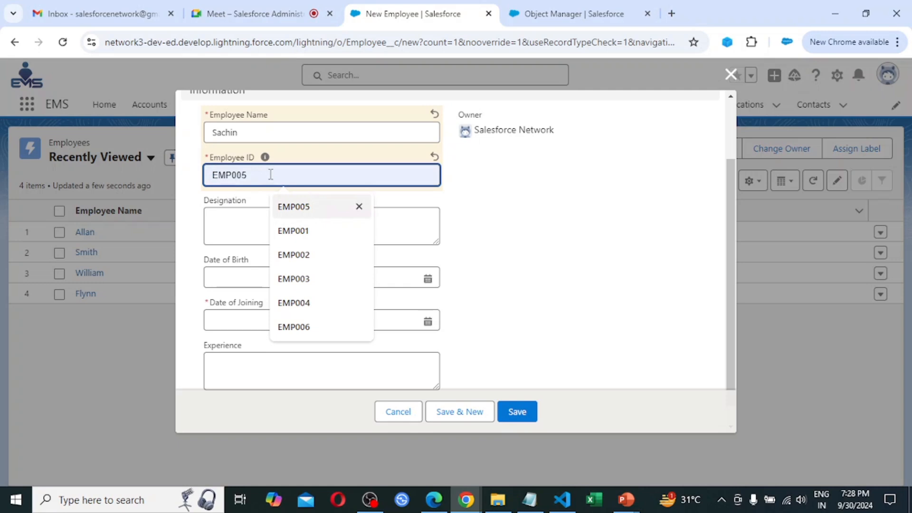
{"action": "left_click", "coordinate": [295, 211]}
{"action": "key", "text": "BackSpace"}
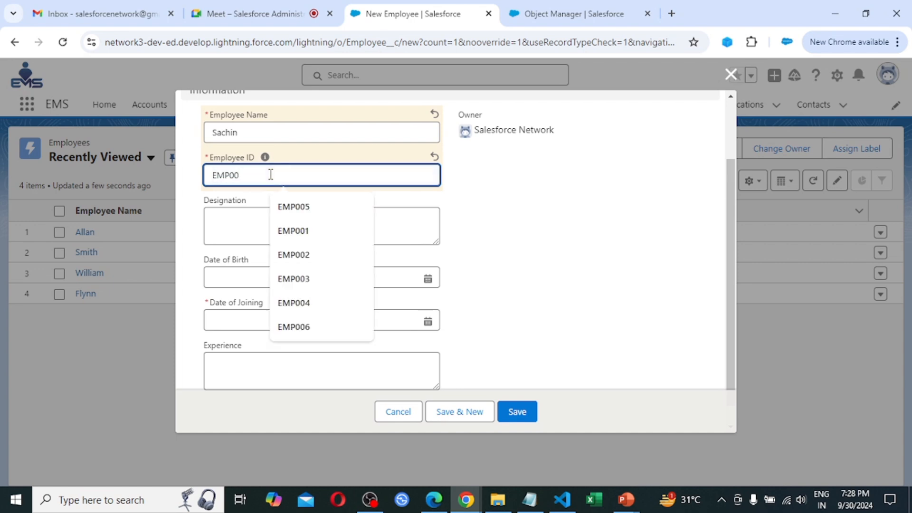
{"action": "type", "text": "7"}
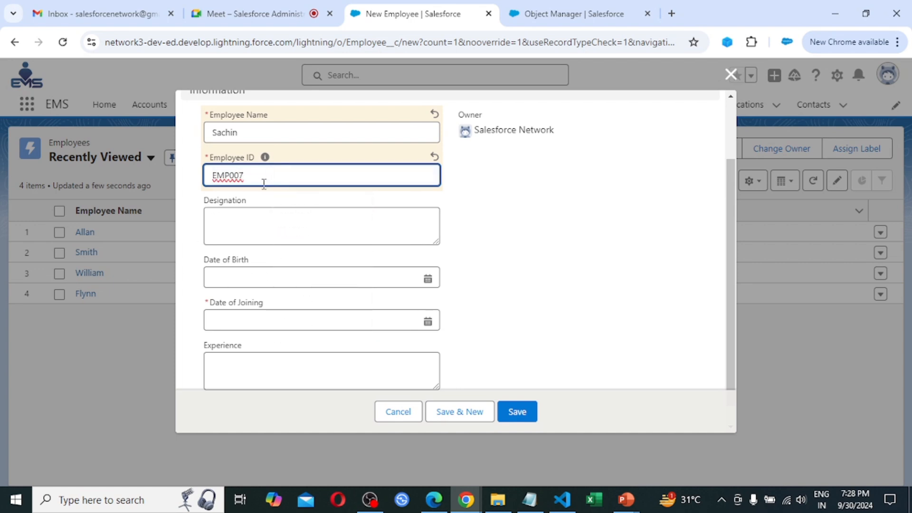
{"action": "left_click", "coordinate": [252, 216]}
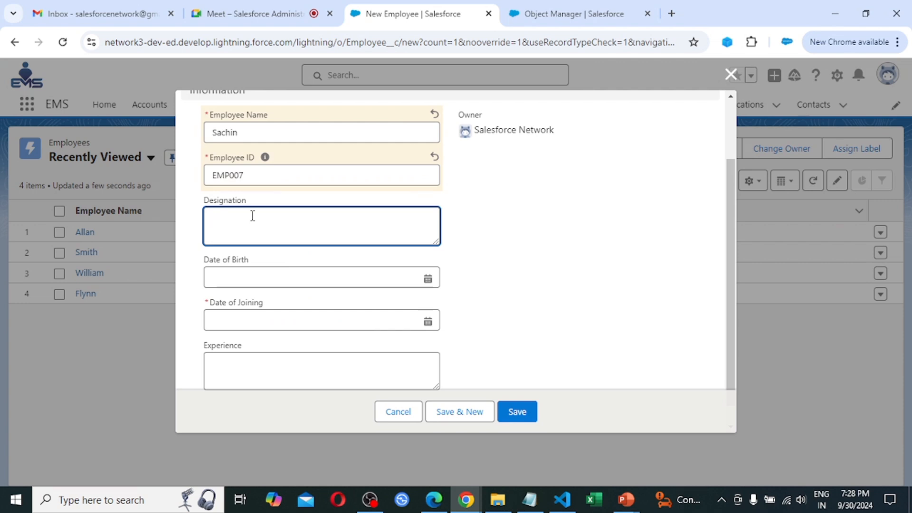
{"action": "type", "text": "E"}
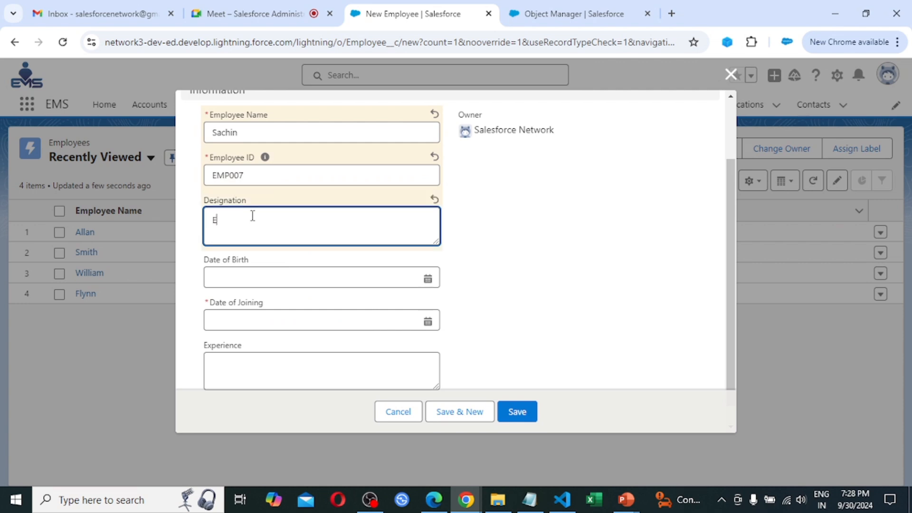
{"action": "type", "text": "ngineer"}
{"action": "key", "text": "Tab"}
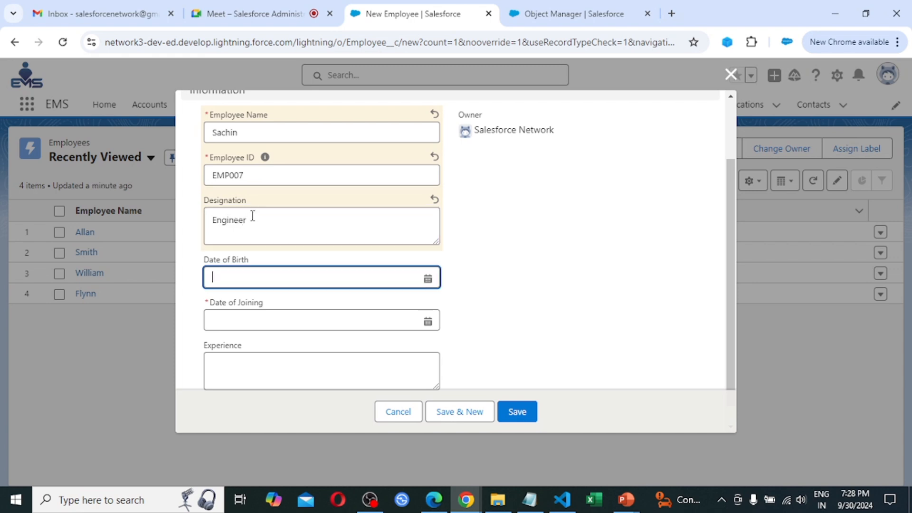
Set Date of Birth to 30/09/2000 and Date of Joining to 30/09/1990.
{"action": "left_click", "coordinate": [428, 278]}
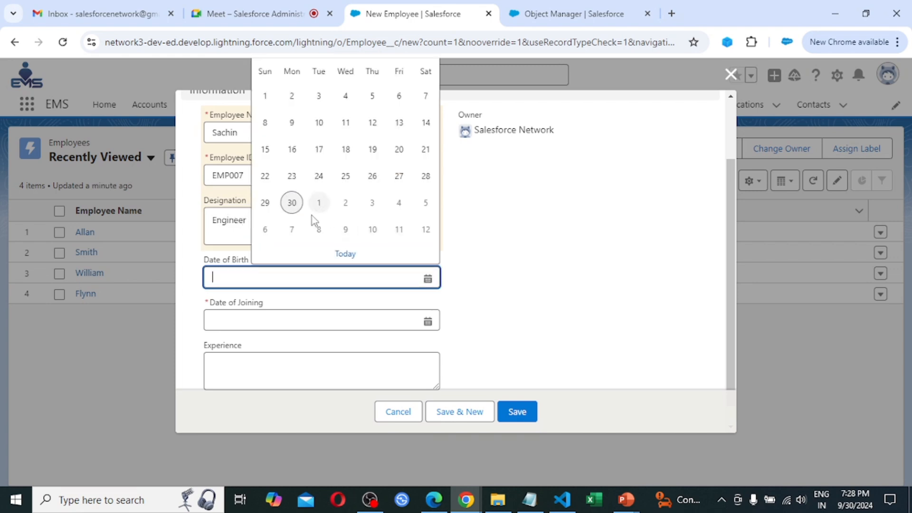
{"action": "left_click", "coordinate": [292, 203]}
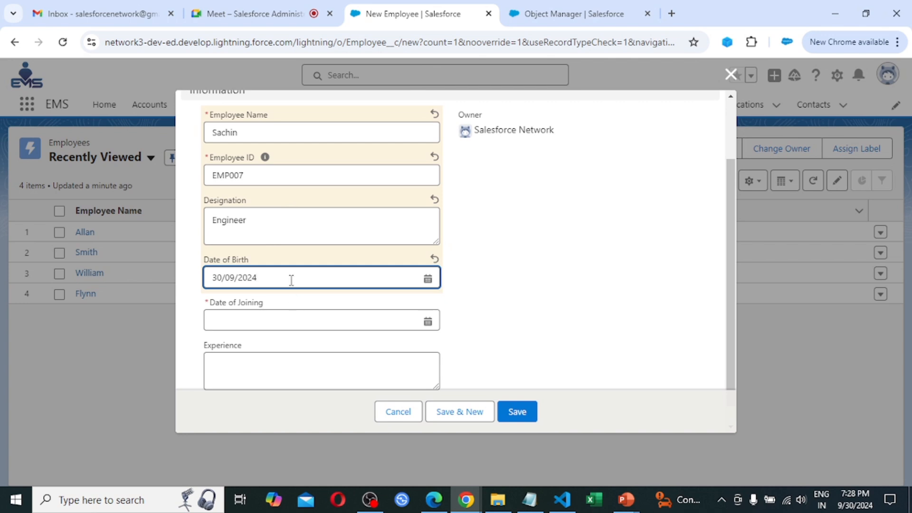
{"action": "key", "text": "BackSpace"}
{"action": "key", "text": "BackSpace"}
{"action": "type", "text": "00"}
{"action": "left_click", "coordinate": [346, 323]}
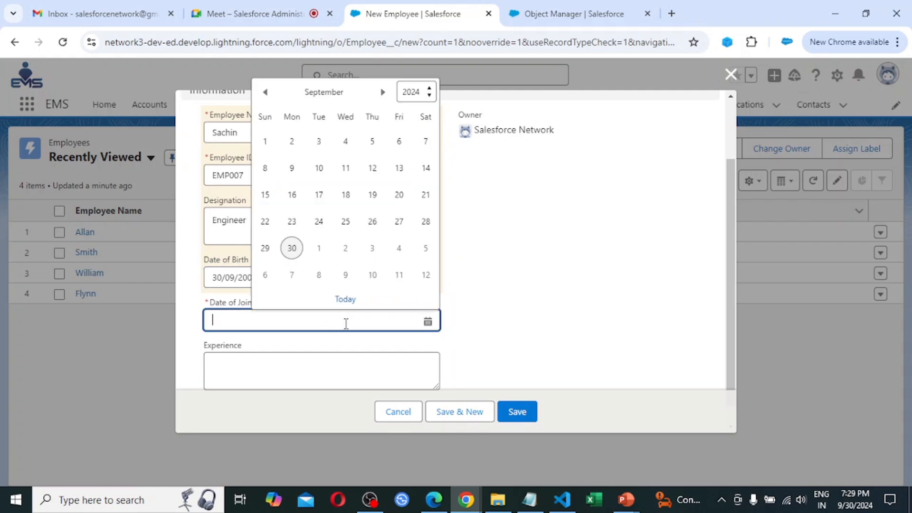
{"action": "left_click", "coordinate": [292, 249]}
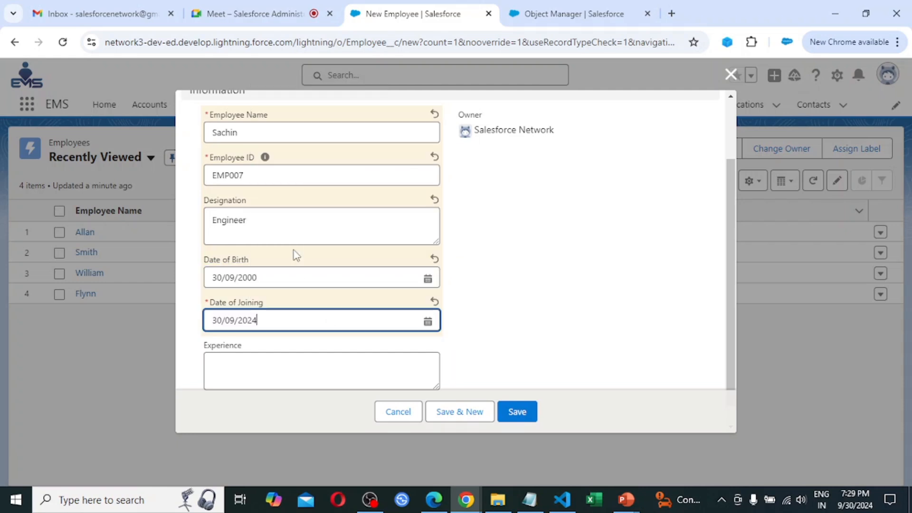
{"action": "left_click", "coordinate": [273, 322]}
{"action": "key", "text": "BackSpace"}
{"action": "key", "text": "BackSpace"}
{"action": "key", "text": "BackSpace"}
{"action": "key", "text": "BackSpace"}
{"action": "type", "text": "199"}
{"action": "type", "text": "9"}
{"action": "type", "text": "0"}
Enter Experience 20 and save the new employee record.
{"action": "left_click", "coordinate": [259, 366]}
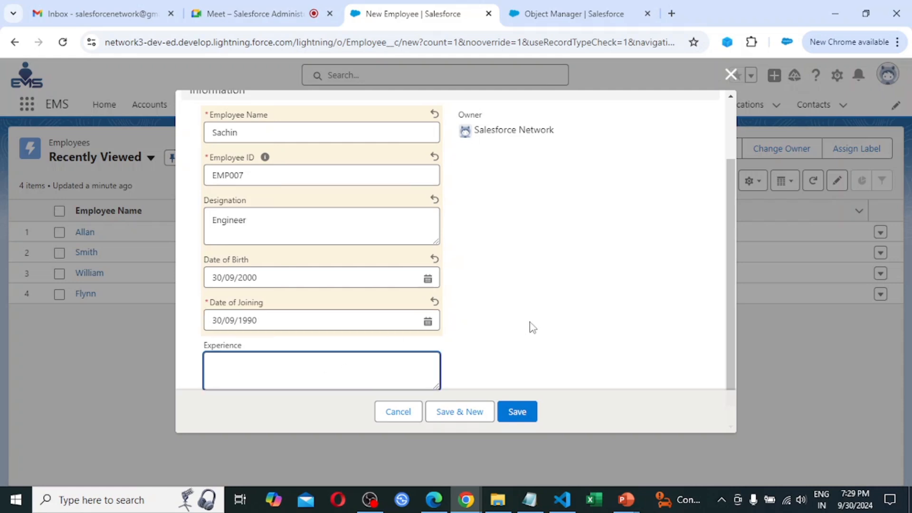
{"action": "scroll", "coordinate": [532, 327], "scroll_direction": "down", "scroll_amount": 1}
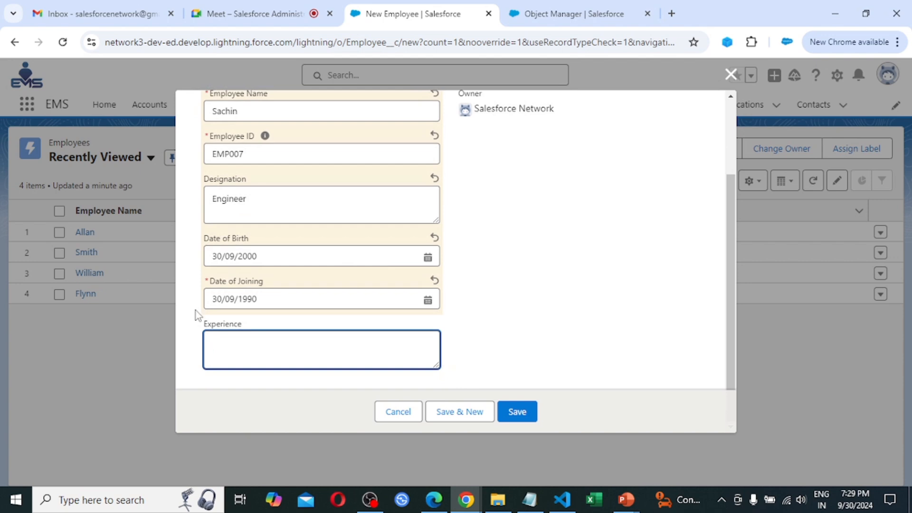
{"action": "type", "text": "8"}
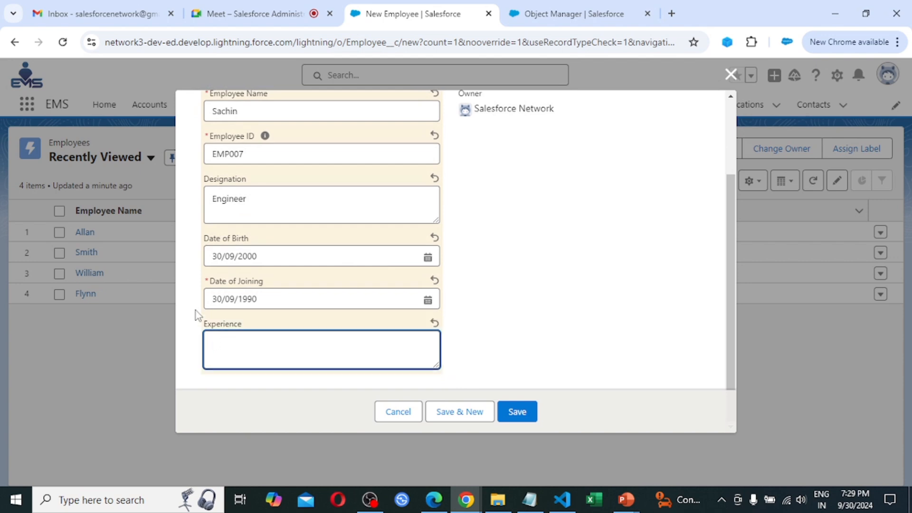
{"action": "type", "text": "20"}
{"action": "scroll", "coordinate": [598, 284], "scroll_direction": "up", "scroll_amount": 3}
{"action": "scroll", "coordinate": [582, 305], "scroll_direction": "down", "scroll_amount": 3}
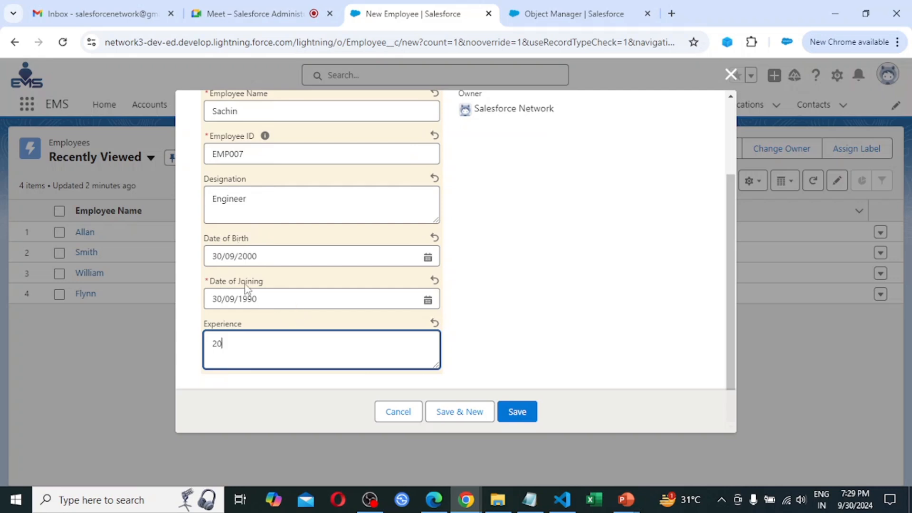
{"action": "left_click", "coordinate": [516, 412]}
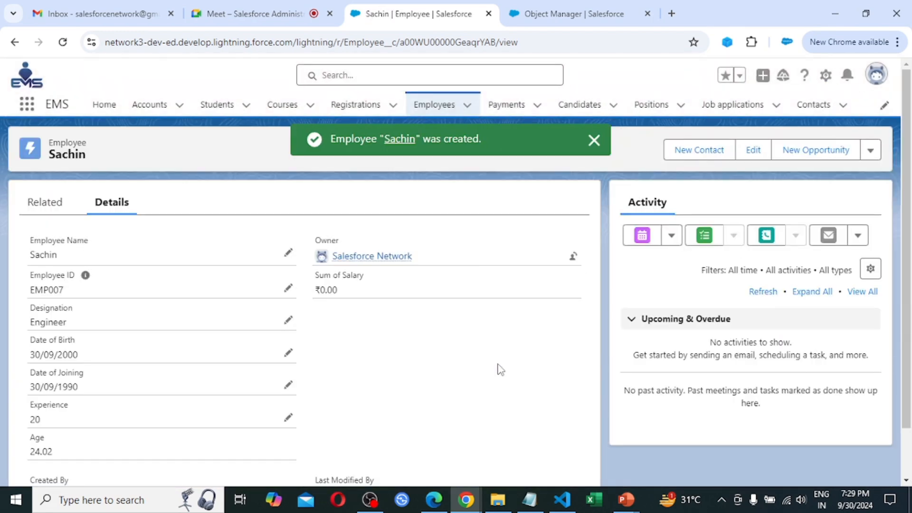
Change Sachin's Date of Joining year to 2010, save, and dismiss the rejection error.
{"action": "scroll", "coordinate": [498, 369], "scroll_direction": "down", "scroll_amount": 1}
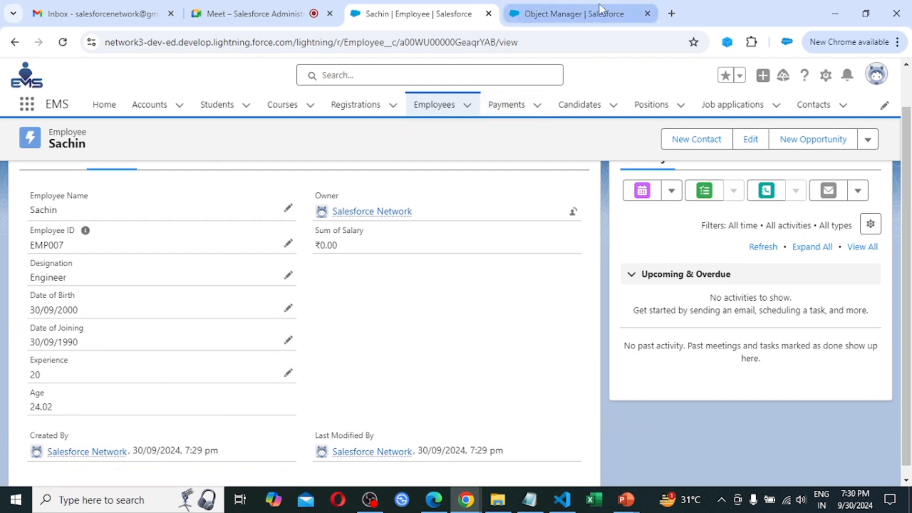
{"action": "mouse_move", "coordinate": [600, 6]}
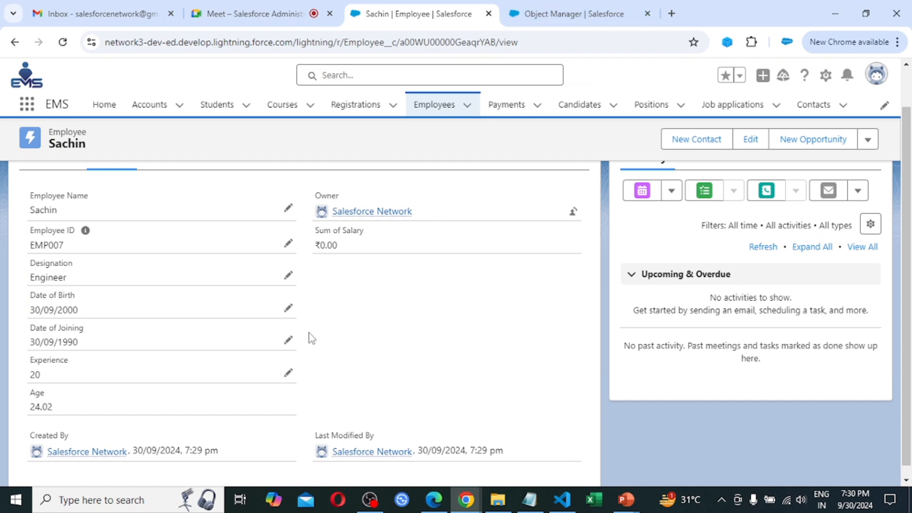
{"action": "left_click", "coordinate": [288, 342]}
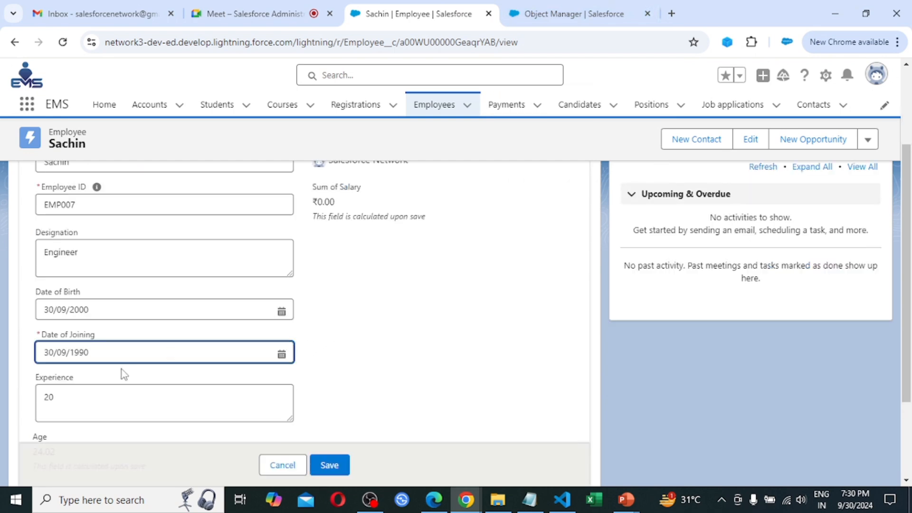
{"action": "left_click", "coordinate": [115, 353]}
{"action": "key", "text": "BackSpace"}
{"action": "key", "text": "BackSpace"}
{"action": "key", "text": "BackSpace"}
{"action": "key", "text": "BackSpace"}
{"action": "type", "text": "2010"}
{"action": "left_click", "coordinate": [328, 465]}
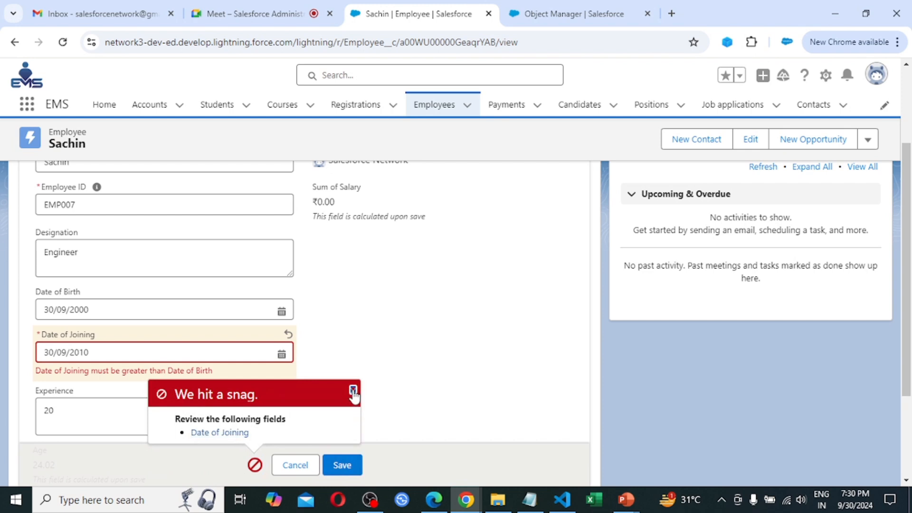
{"action": "left_click", "coordinate": [353, 393]}
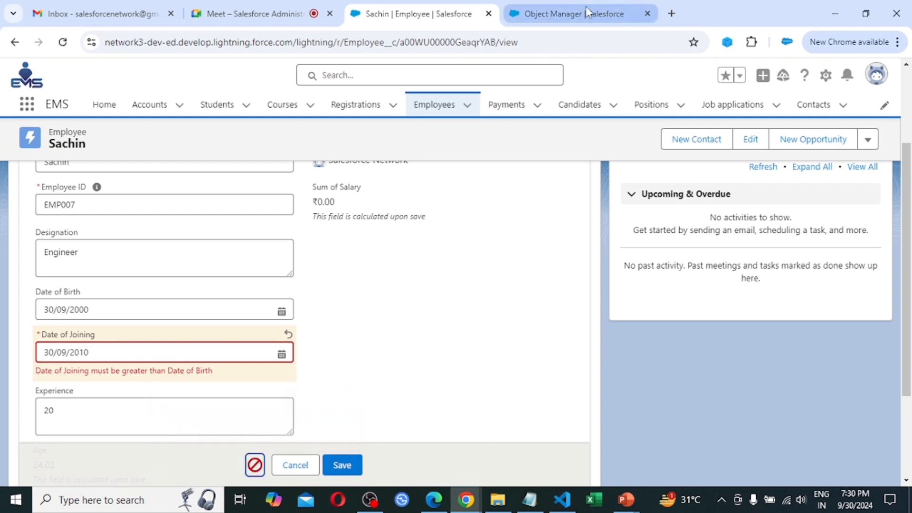
Replace '>' with '<' in the validation rule formula, check syntax, and save the rule.
{"action": "left_click", "coordinate": [610, 10]}
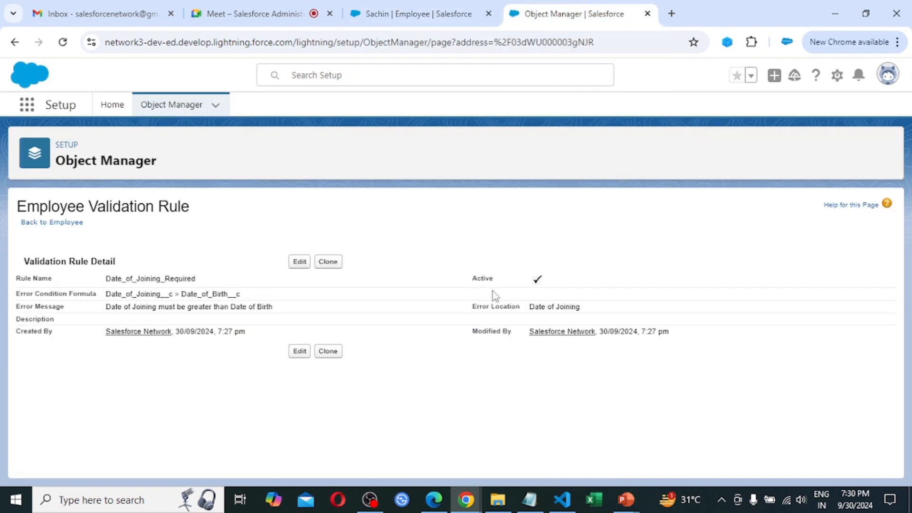
{"action": "left_click", "coordinate": [298, 262]}
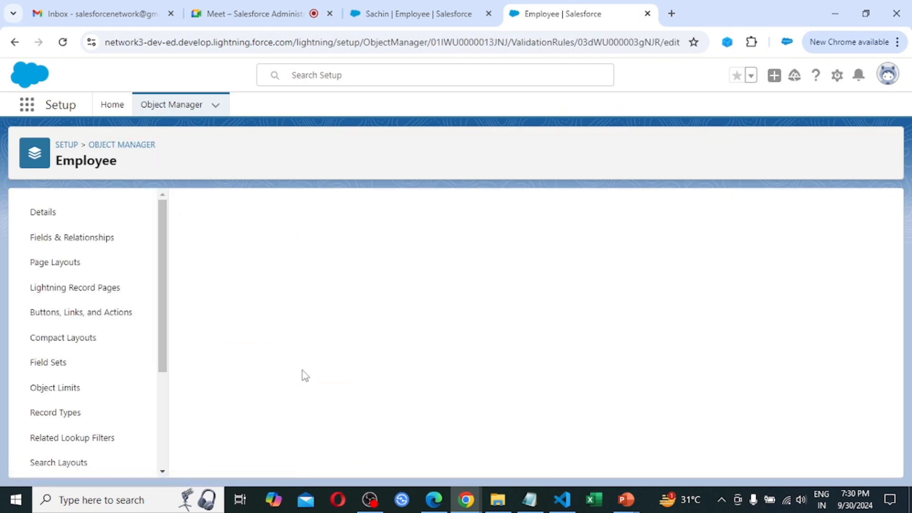
{"action": "scroll", "coordinate": [490, 407], "scroll_direction": "down", "scroll_amount": 1}
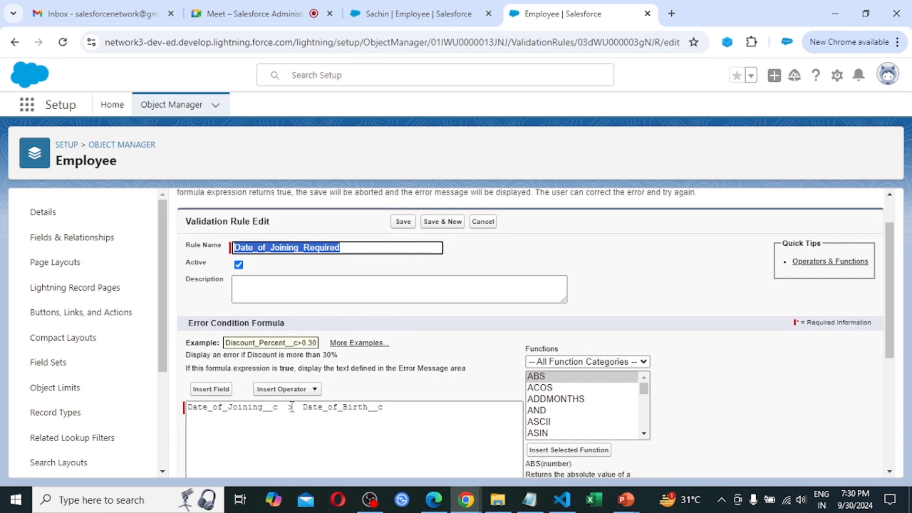
{"action": "left_click", "coordinate": [291, 407]}
{"action": "scroll", "coordinate": [506, 292], "scroll_direction": "down", "scroll_amount": 1}
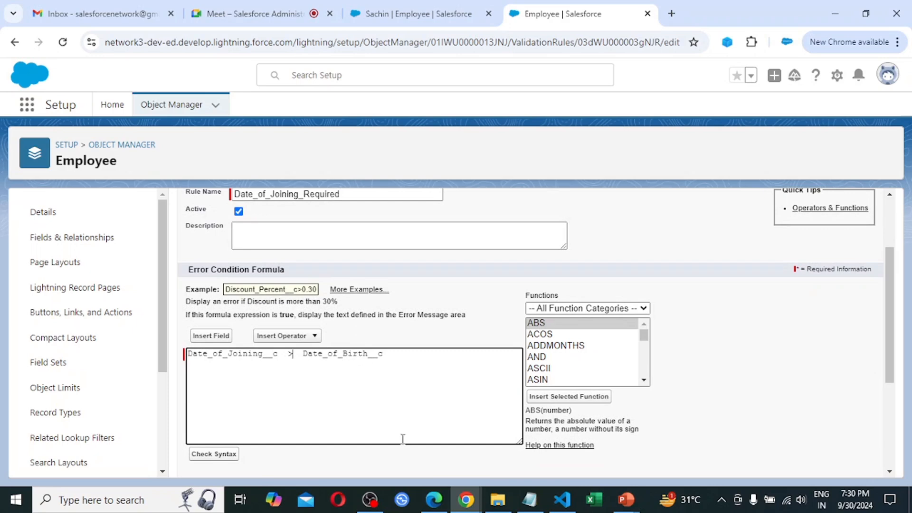
{"action": "key", "text": "BackSpace"}
{"action": "type", "text": "<"}
{"action": "left_click", "coordinate": [214, 455]}
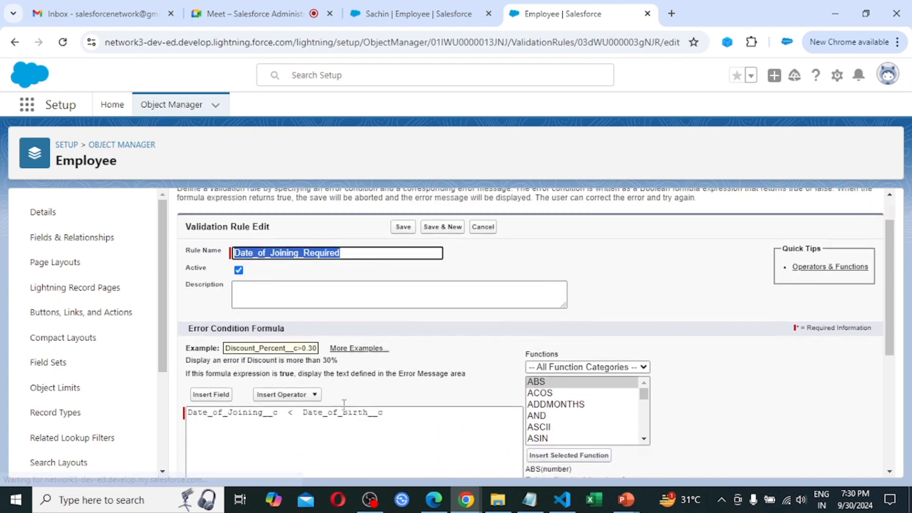
{"action": "scroll", "coordinate": [329, 377], "scroll_direction": "down", "scroll_amount": 1}
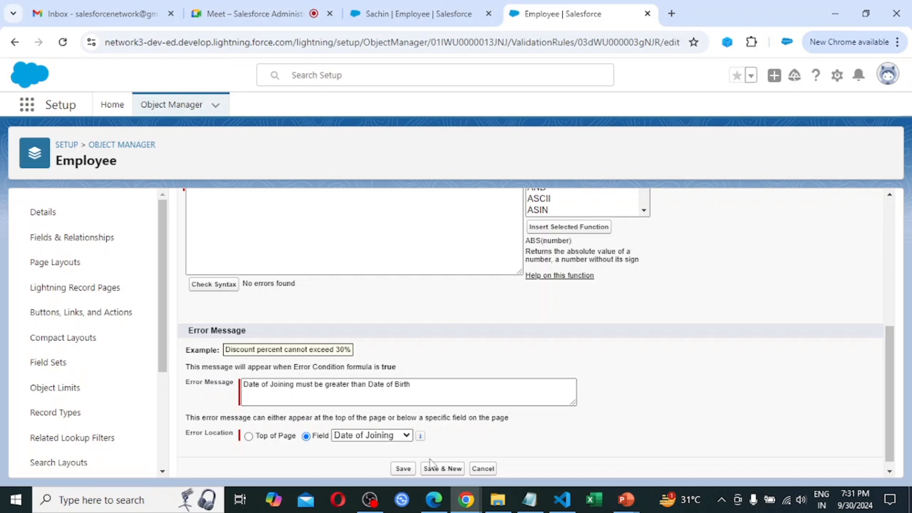
{"action": "left_click", "coordinate": [403, 469]}
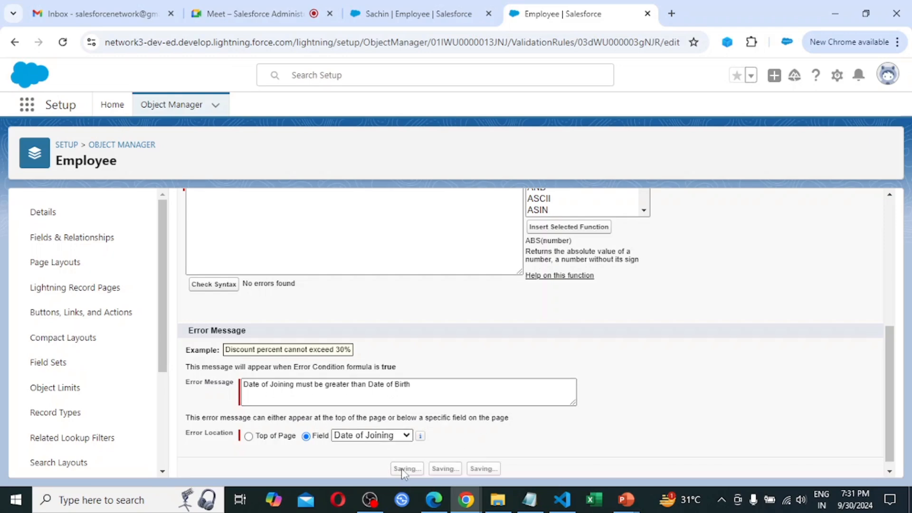
Delete Sachin's existing employee record.
{"action": "left_click", "coordinate": [424, 11]}
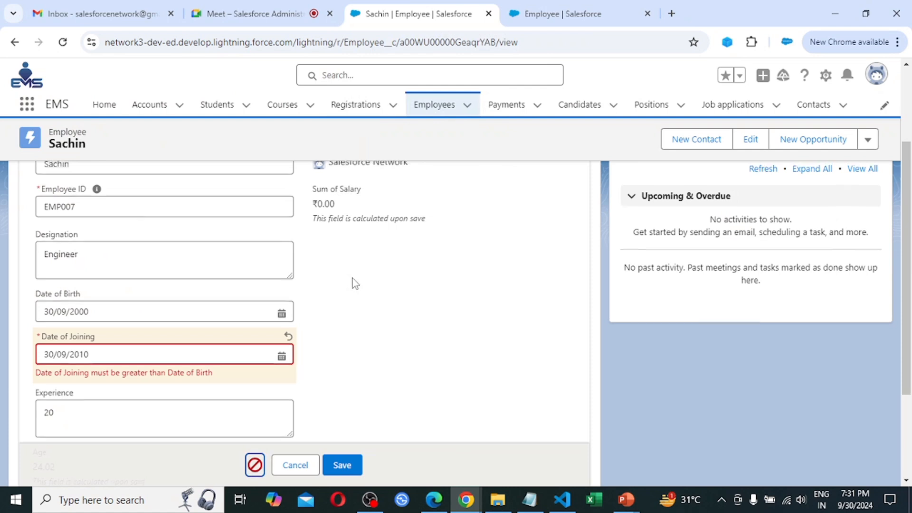
{"action": "scroll", "coordinate": [353, 283], "scroll_direction": "up", "scroll_amount": 3}
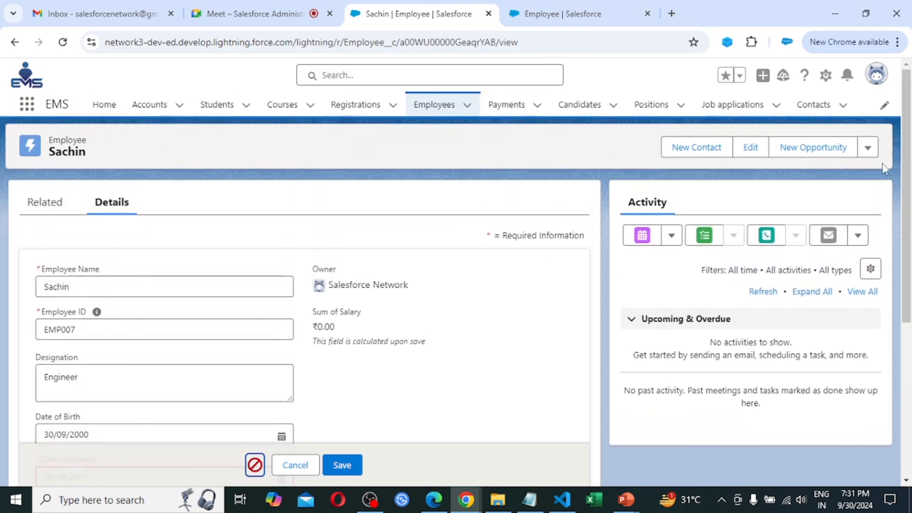
{"action": "left_click", "coordinate": [868, 148]}
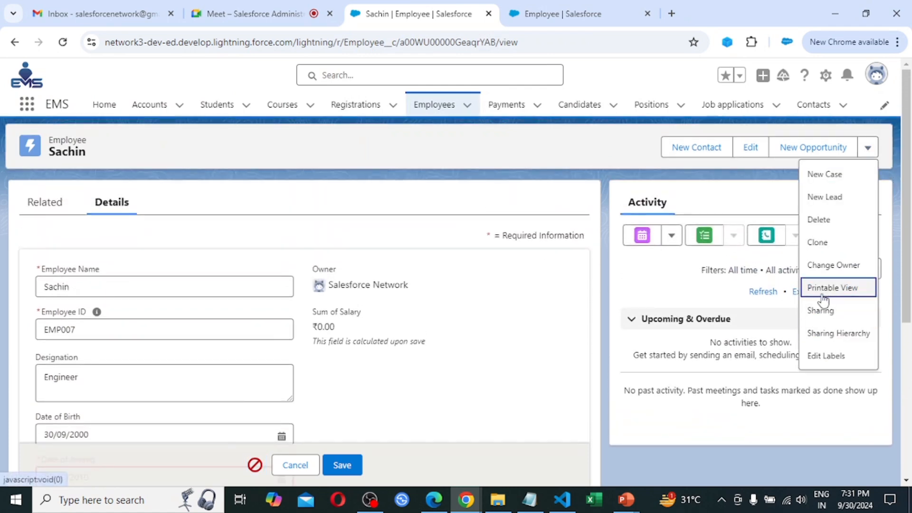
{"action": "left_click", "coordinate": [828, 228]}
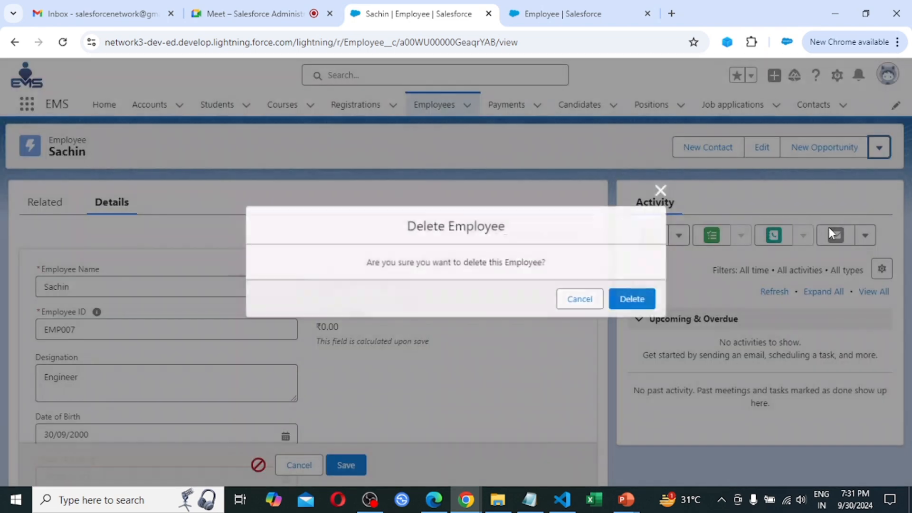
{"action": "left_click", "coordinate": [635, 300]}
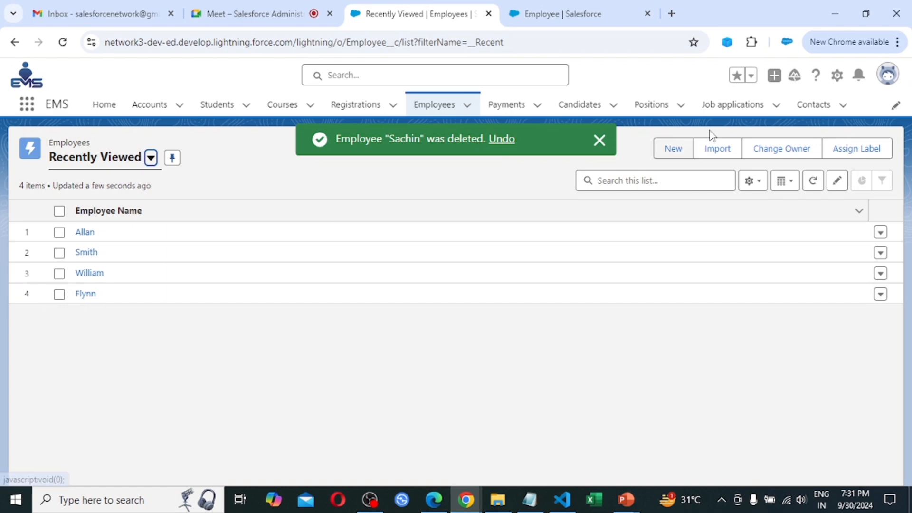
Start a new employee record named Sachin.
{"action": "left_click", "coordinate": [674, 149]}
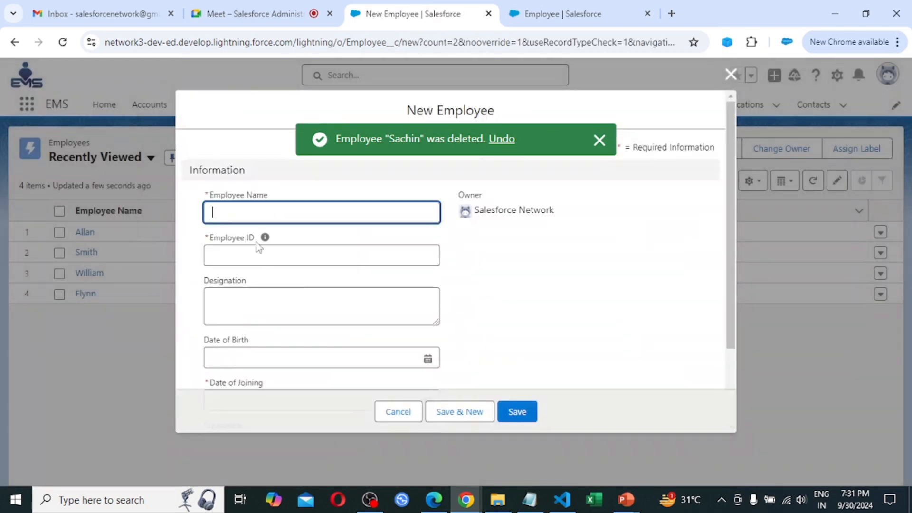
{"action": "type", "text": "Sac"}
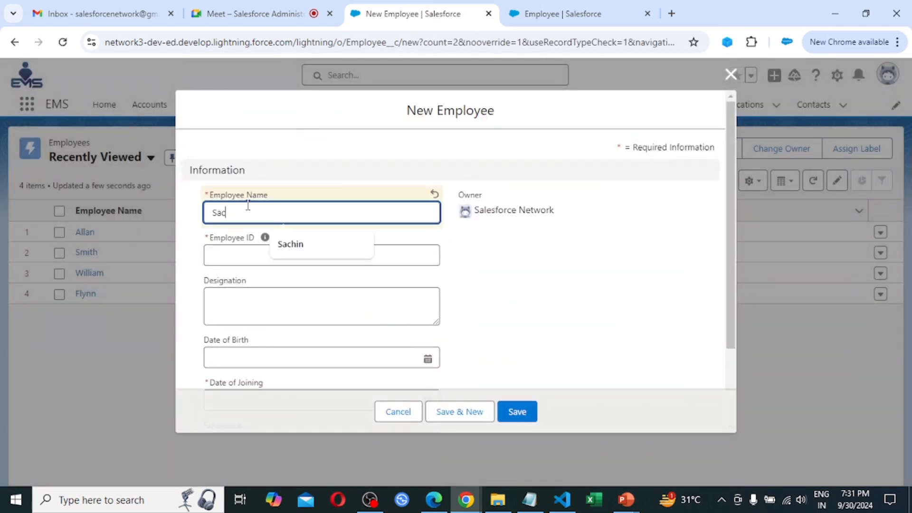
{"action": "type", "text": "hin"}
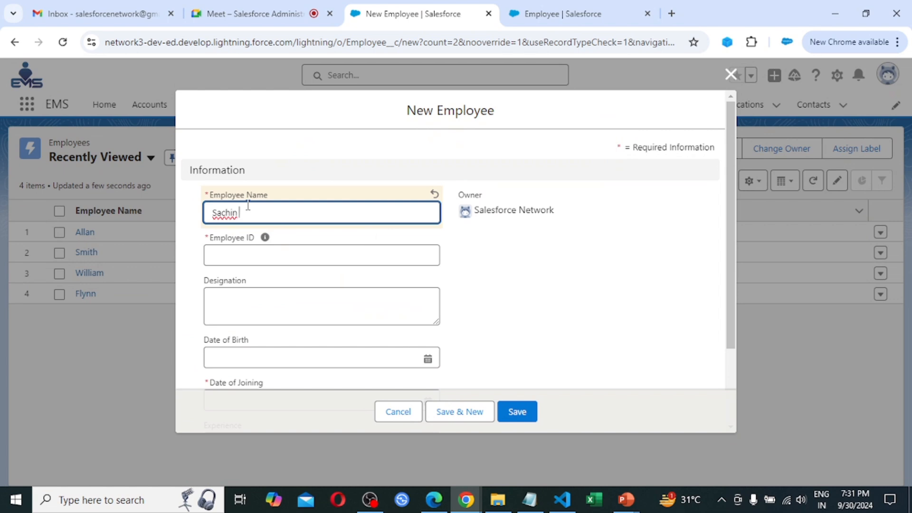
{"action": "left_click", "coordinate": [370, 238]}
{"action": "key", "text": "Tab"}
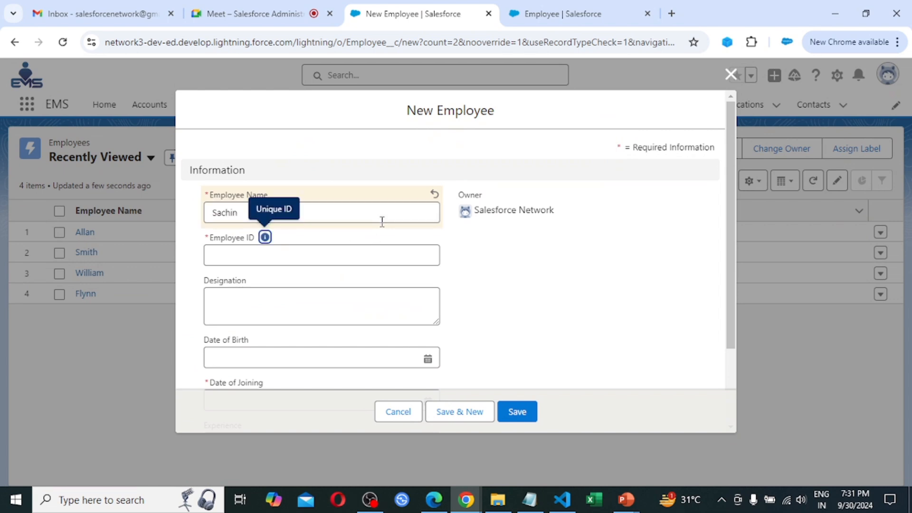
Give it an Employee ID ending in 8 and designation Cricketer.
{"action": "left_click", "coordinate": [253, 257]}
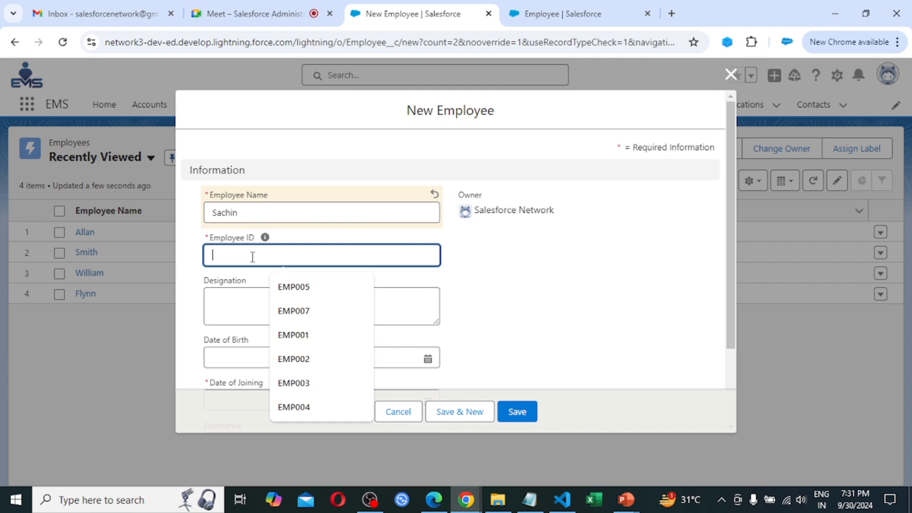
{"action": "type", "text": "Em"}
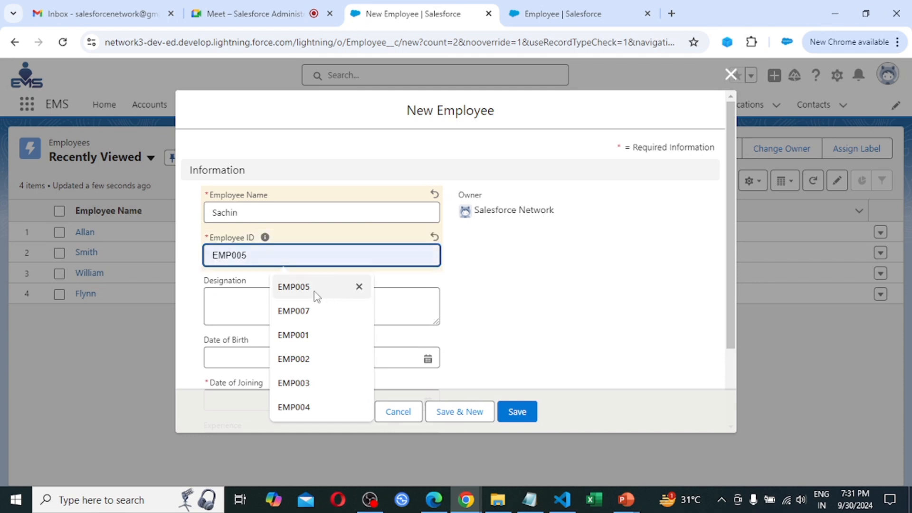
{"action": "left_click", "coordinate": [315, 292]}
{"action": "key", "text": "BackSpace"}
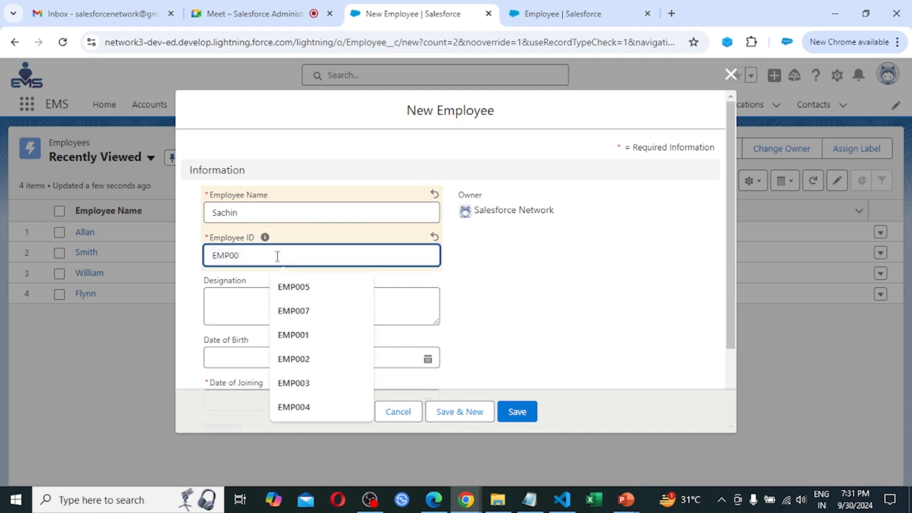
{"action": "type", "text": "8"}
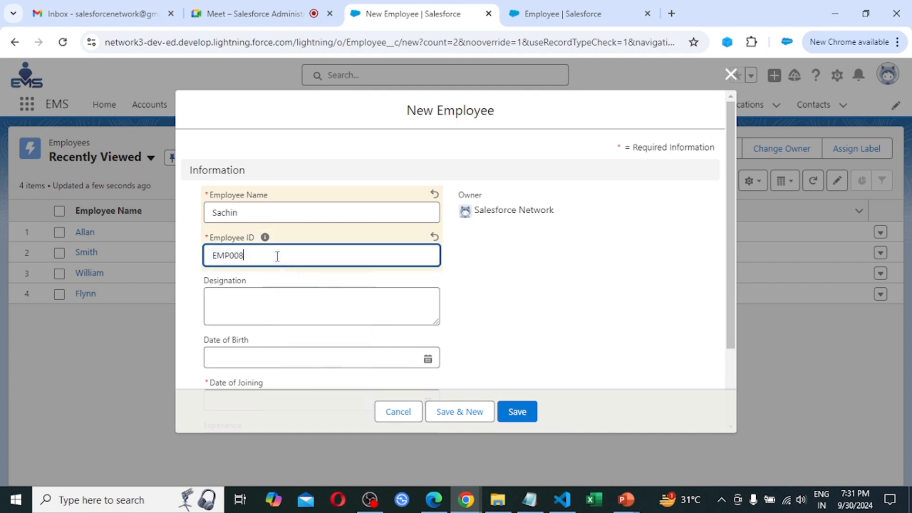
{"action": "left_click", "coordinate": [260, 300]}
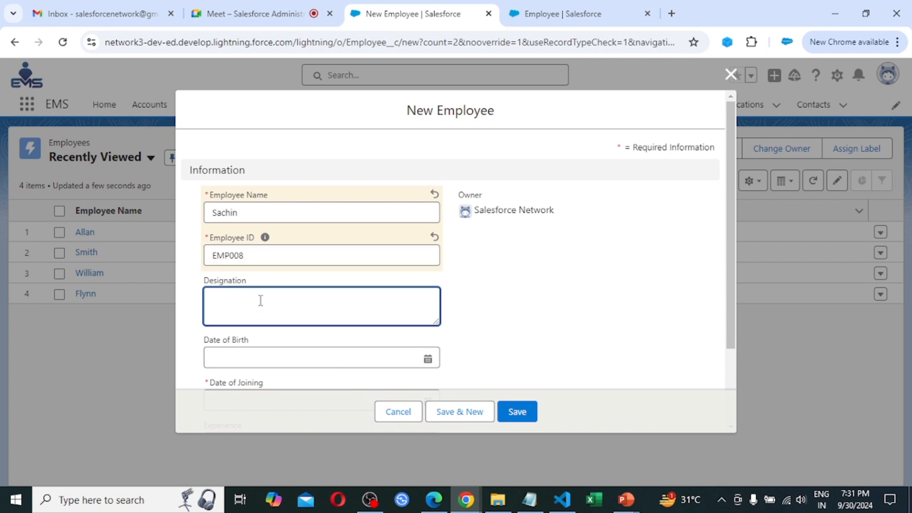
{"action": "type", "text": "Crice"}
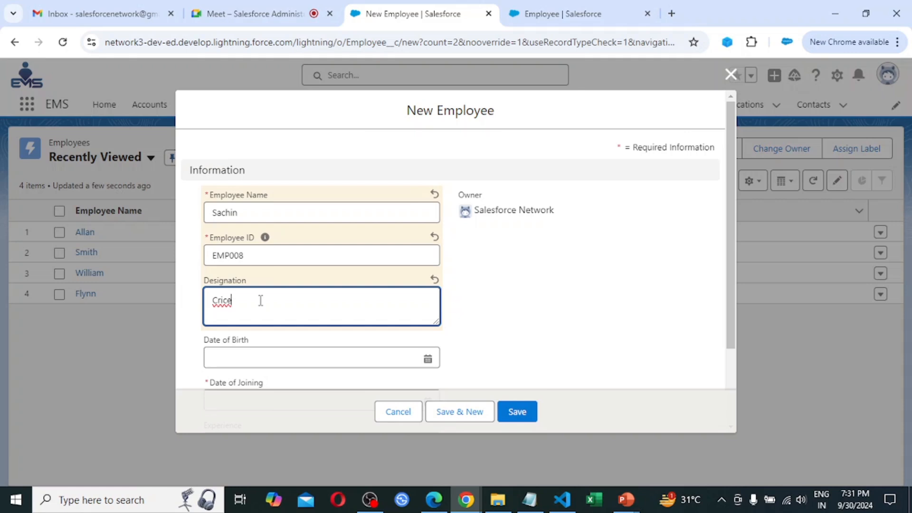
{"action": "key", "text": "BackSpace"}
{"action": "type", "text": "keterr"}
{"action": "key", "text": "Tab"}
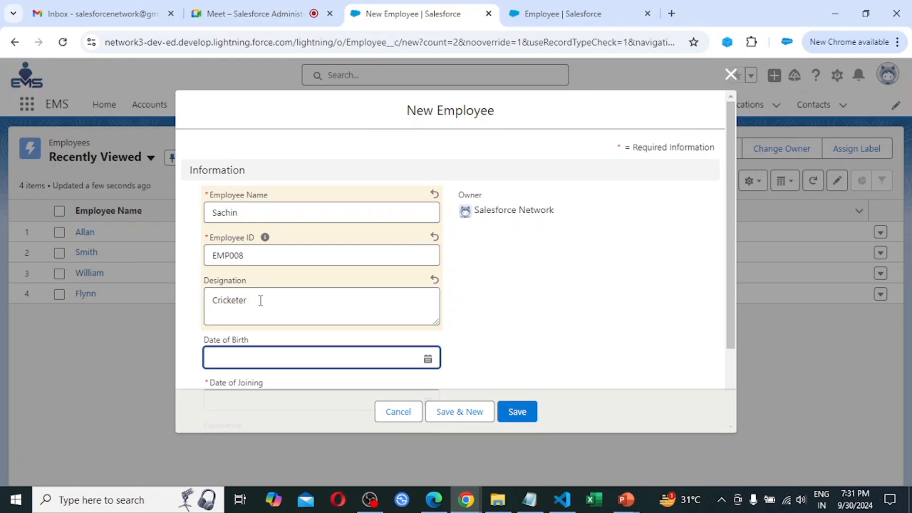
Set Date of Birth 30/09/2000, Date of Joining 30/09/1990 and Experience 20.
{"action": "left_click", "coordinate": [427, 358]}
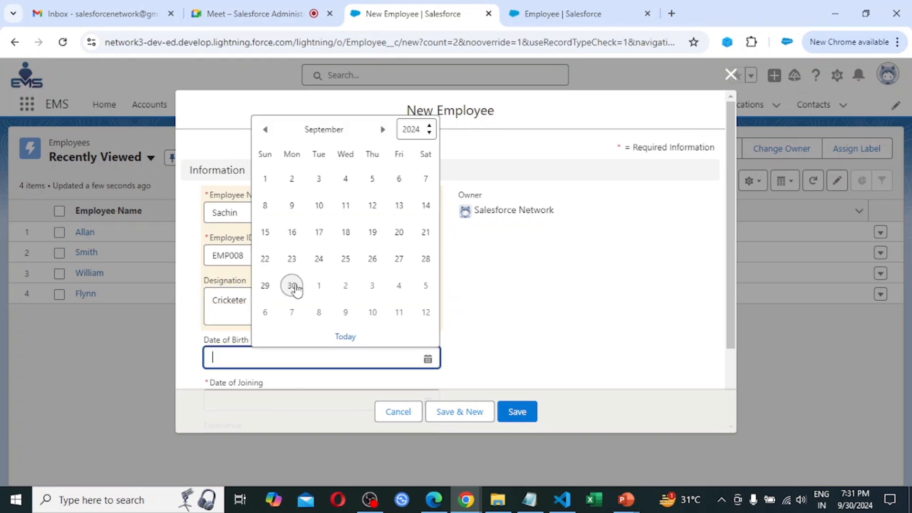
{"action": "left_click", "coordinate": [291, 285]}
{"action": "key", "text": "BackSpace"}
{"action": "key", "text": "BackSpace"}
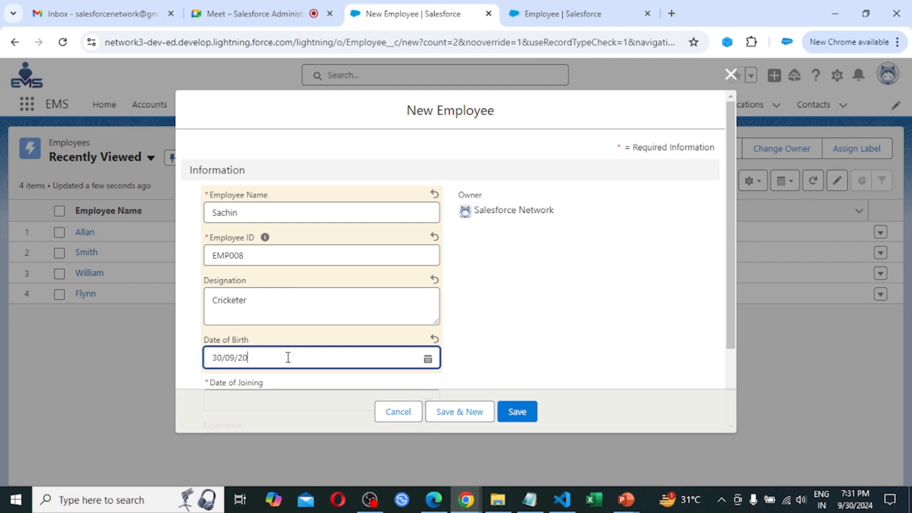
{"action": "type", "text": "00"}
{"action": "scroll", "coordinate": [301, 320], "scroll_direction": "down", "scroll_amount": 2}
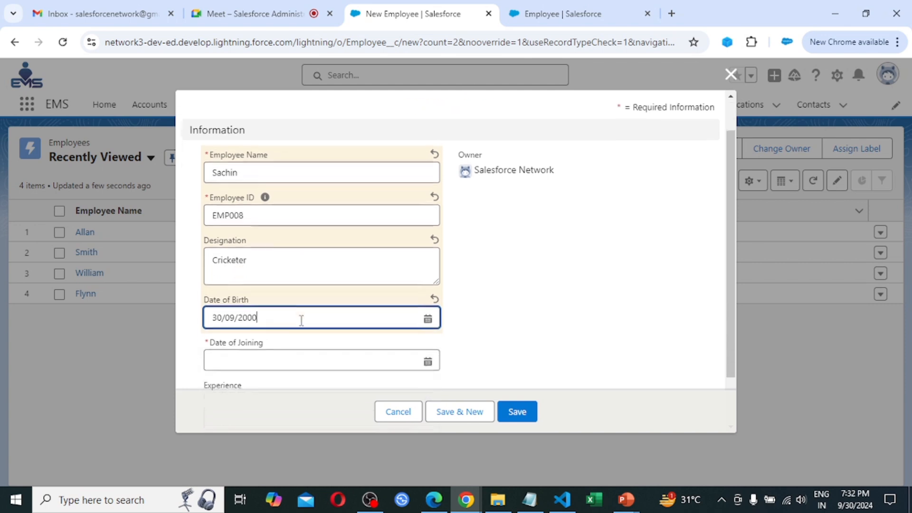
{"action": "left_click", "coordinate": [245, 300]}
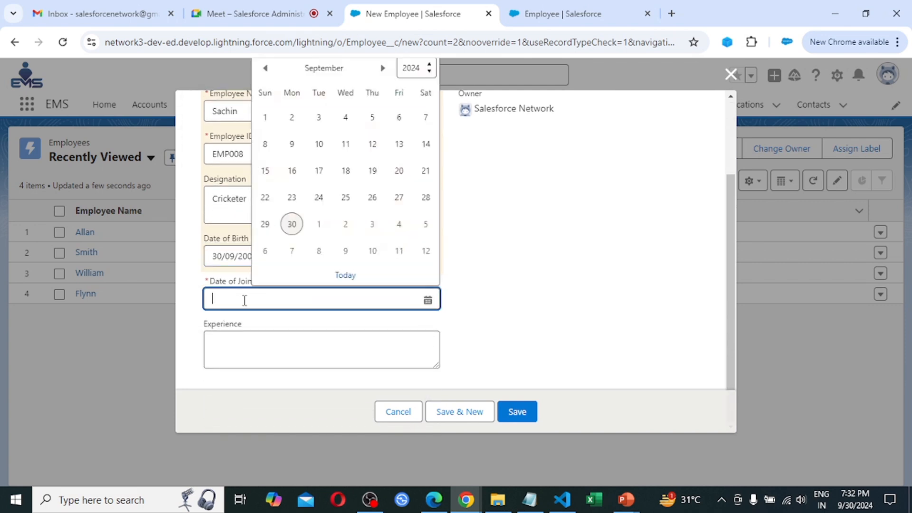
{"action": "left_click", "coordinate": [292, 224]}
{"action": "key", "text": "BackSpace"}
{"action": "key", "text": "BackSpace"}
{"action": "key", "text": "BackSpace"}
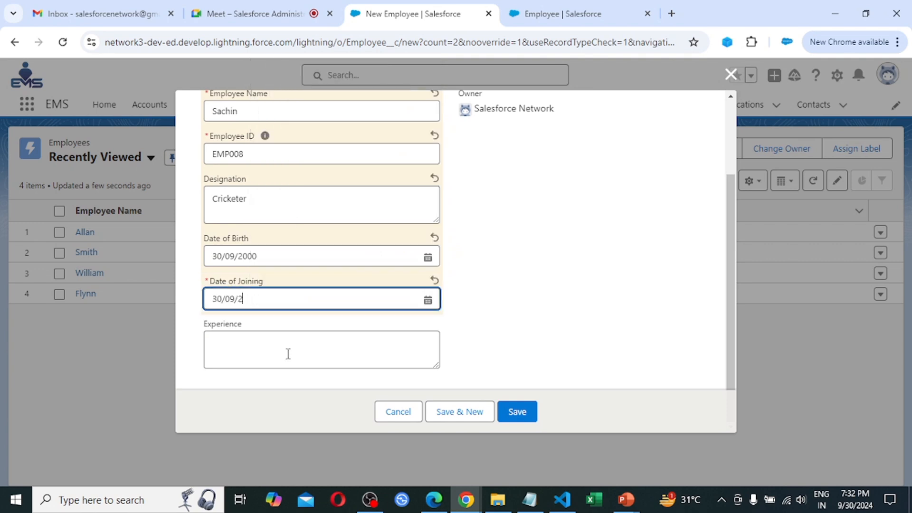
{"action": "type", "text": "1990"}
{"action": "left_click", "coordinate": [311, 360]}
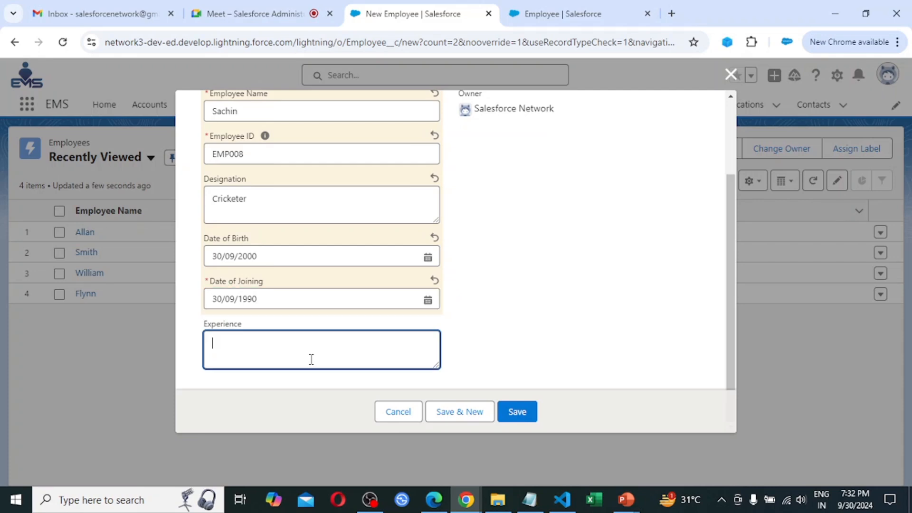
{"action": "type", "text": "20"}
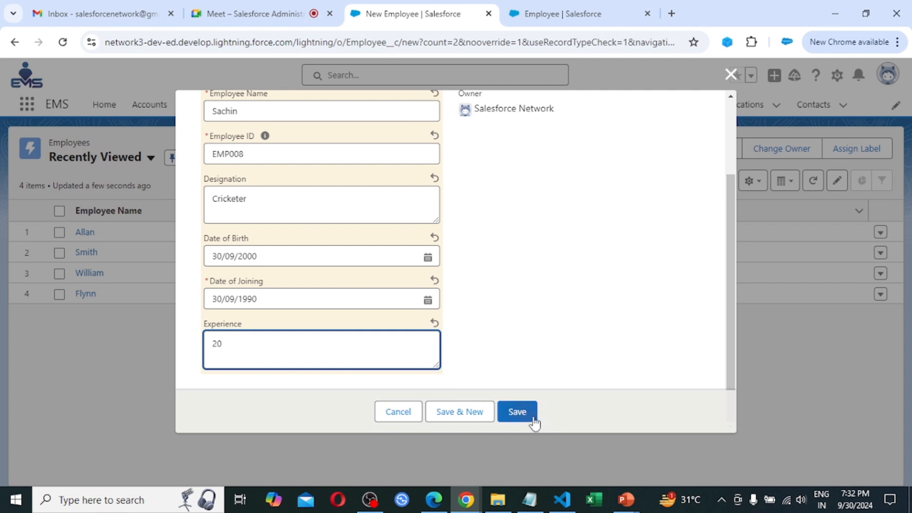
Attempt saving, dismiss the rejection, and change Date of Joining to 30/09/2020.
{"action": "left_click", "coordinate": [518, 411]}
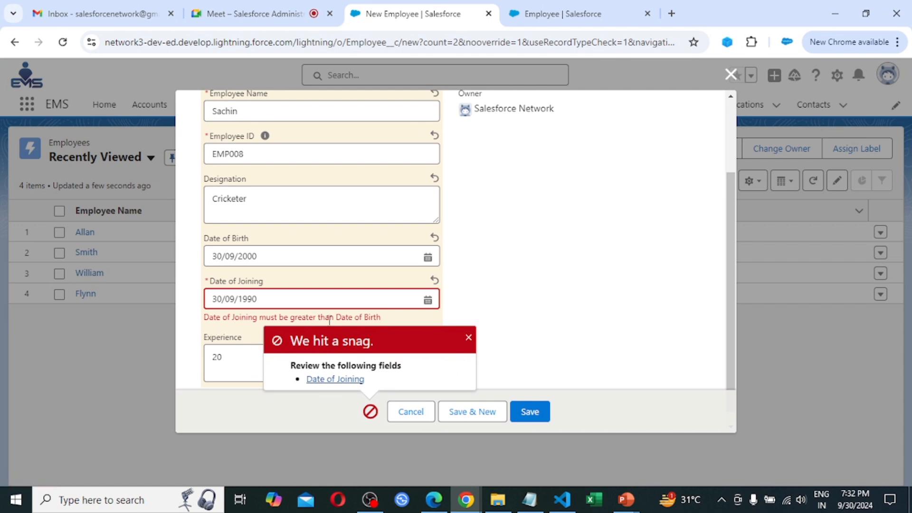
{"action": "left_click", "coordinate": [468, 340]}
{"action": "left_click", "coordinate": [317, 301]}
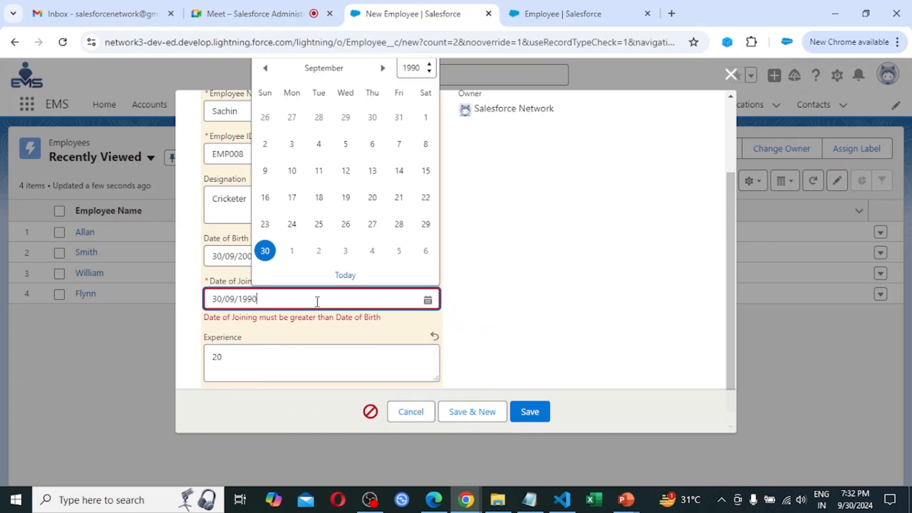
{"action": "key", "text": "BackSpace"}
{"action": "key", "text": "BackSpace"}
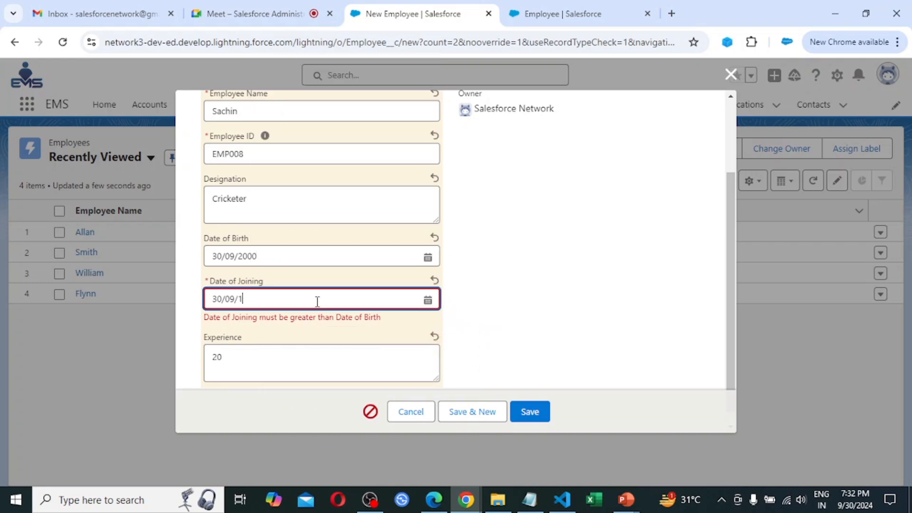
{"action": "key", "text": "BackSpace"}
{"action": "type", "text": "2020"}
Save Sachin's record, go back to Employees, and close a New Employee form unsaved.
{"action": "left_click", "coordinate": [531, 414]}
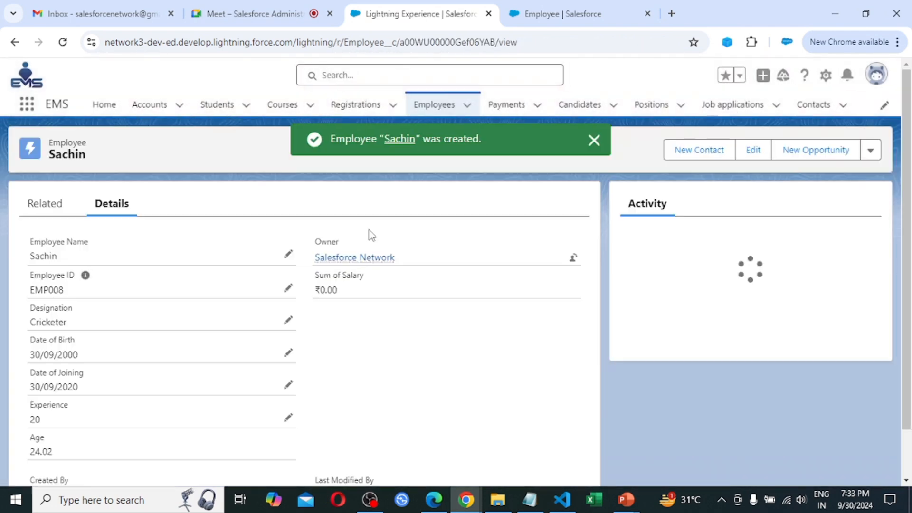
{"action": "left_click", "coordinate": [435, 106]}
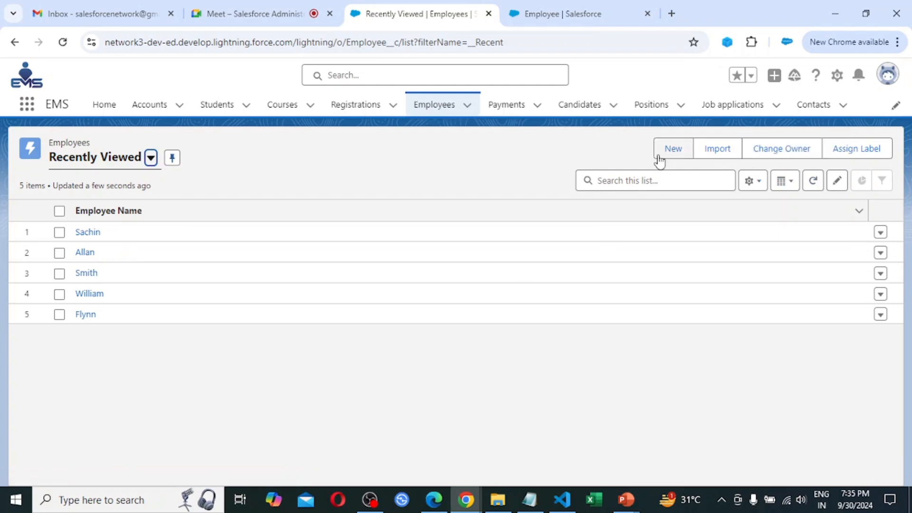
{"action": "left_click", "coordinate": [673, 151]}
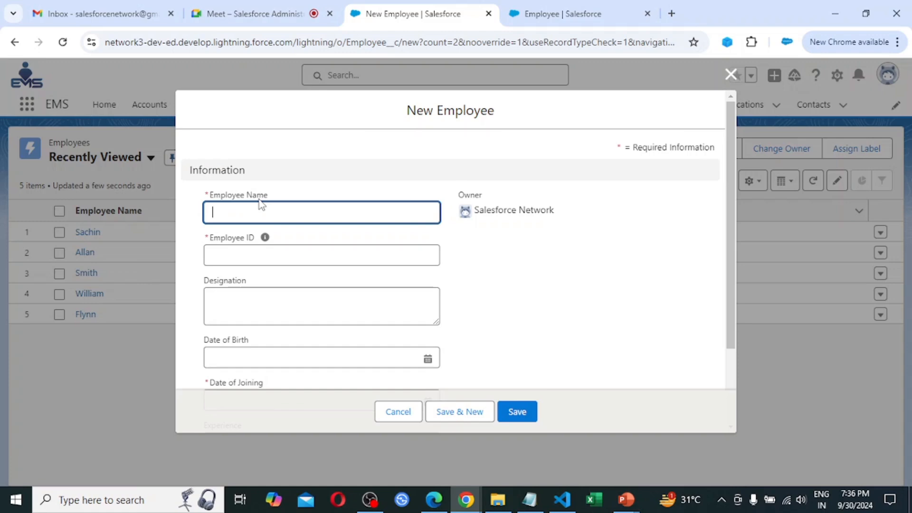
{"action": "left_click", "coordinate": [730, 76]}
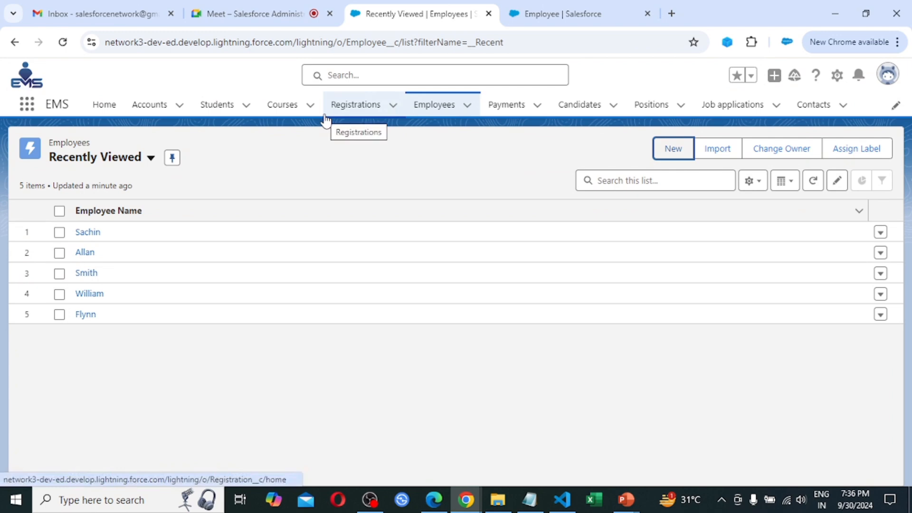
Go to the Payments list and start a new payment record.
{"action": "left_click", "coordinate": [507, 105]}
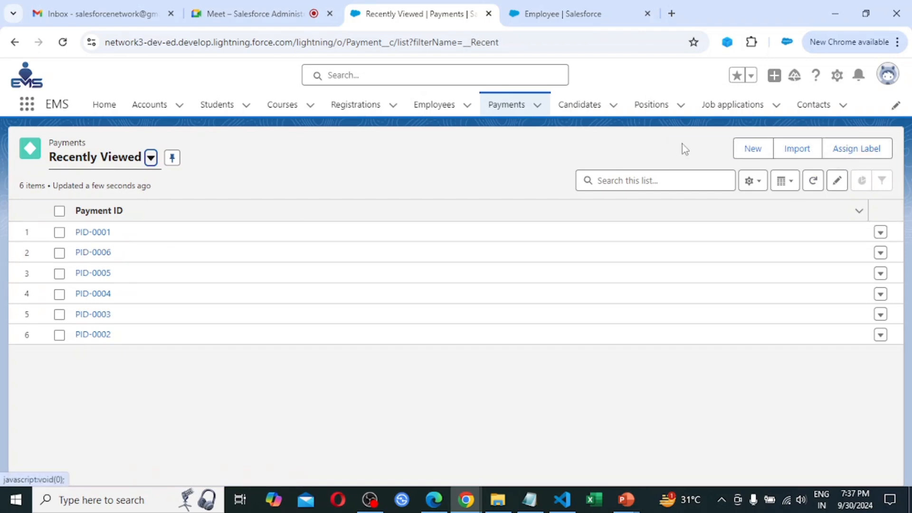
{"action": "left_click", "coordinate": [755, 150]}
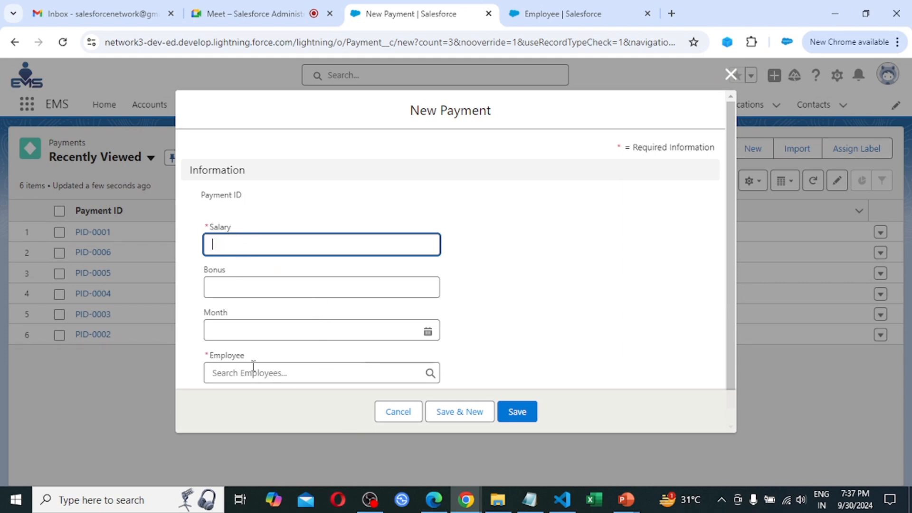
{"action": "scroll", "coordinate": [253, 365], "scroll_direction": "down", "scroll_amount": 1}
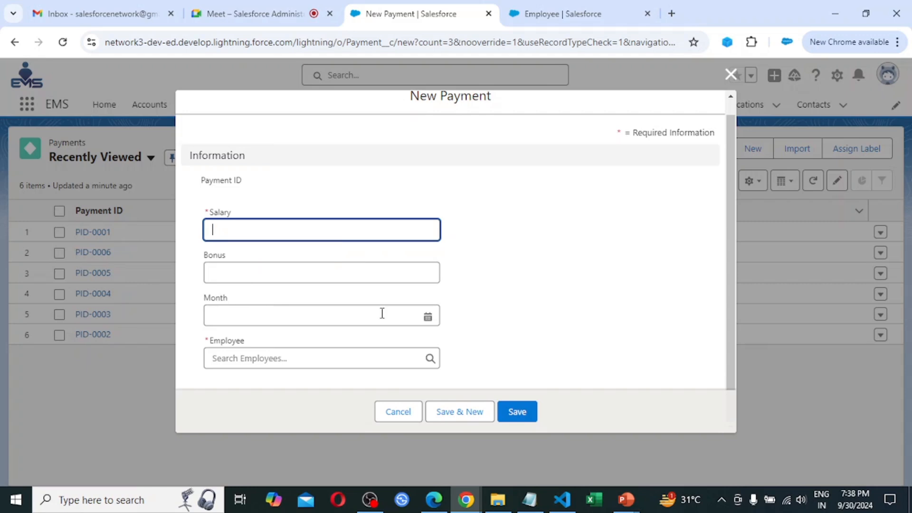
Enter 42342424 in Month and 30000 as the Salary.
{"action": "left_click", "coordinate": [433, 317]}
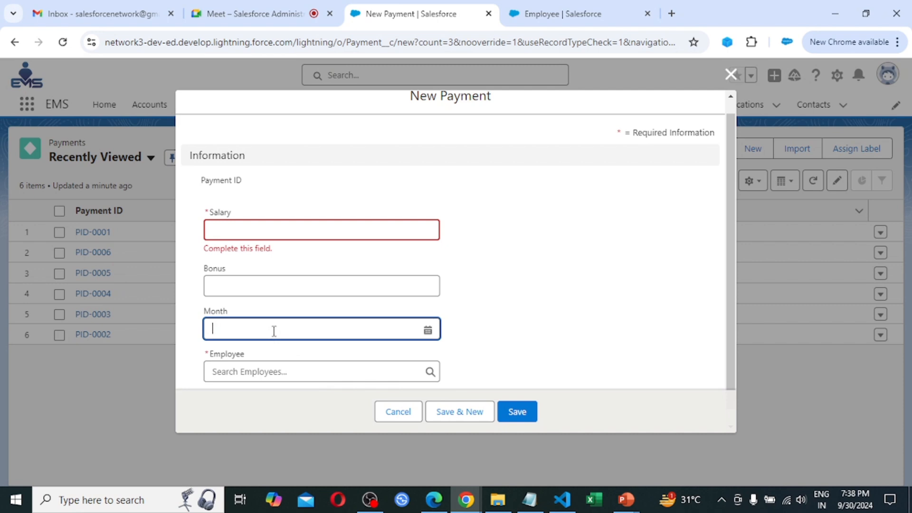
{"action": "type", "text": "42342424"}
{"action": "left_click", "coordinate": [247, 235]}
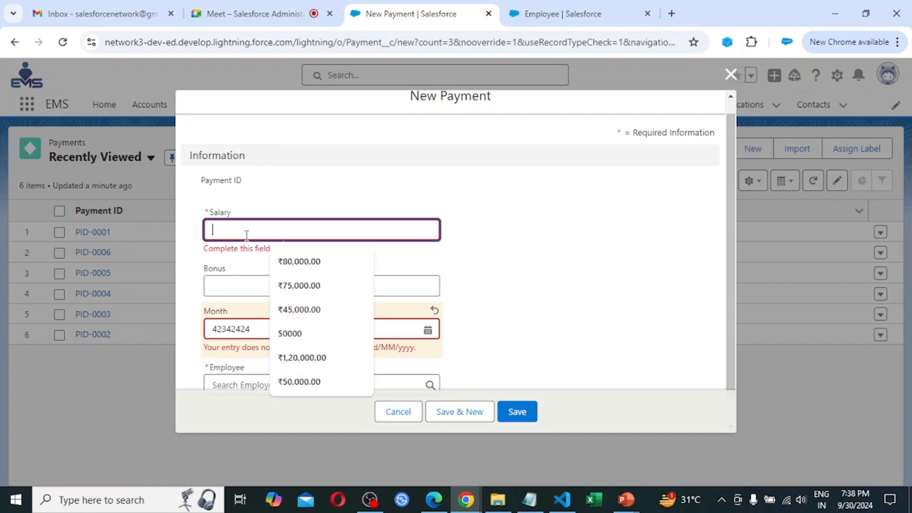
{"action": "type", "text": "30000"}
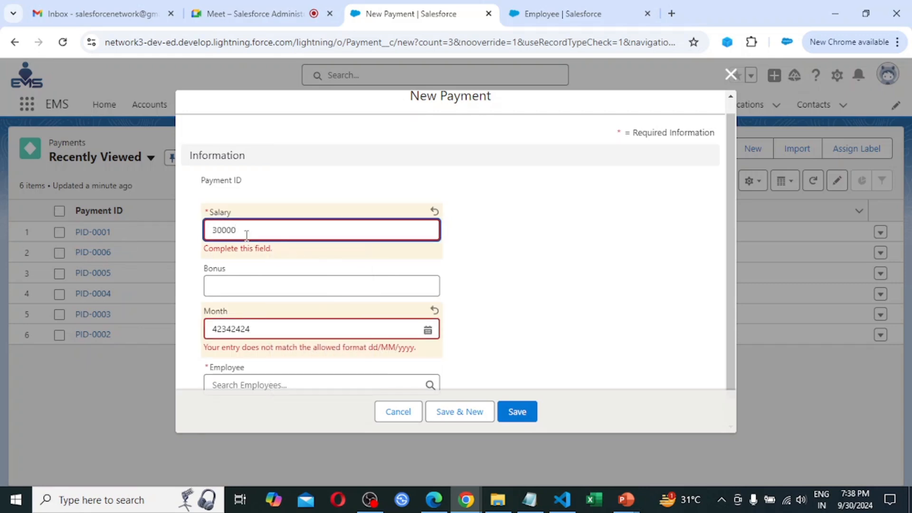
{"action": "key", "text": "Tab"}
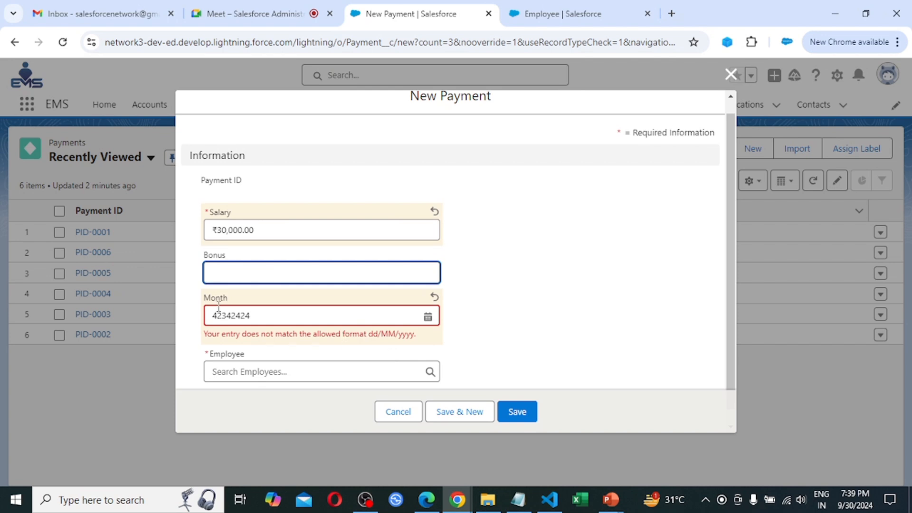
Replace the invalid Month date on the New Payment form with 10/10/2000.
{"action": "left_click", "coordinate": [282, 322]}
{"action": "key", "text": "BackSpace"}
{"action": "key", "text": "BackSpace"}
{"action": "key", "text": "BackSpace"}
{"action": "key", "text": "BackSpace"}
{"action": "key", "text": "BackSpace"}
{"action": "key", "text": "BackSpace"}
{"action": "key", "text": "BackSpace"}
{"action": "key", "text": "BackSpace"}
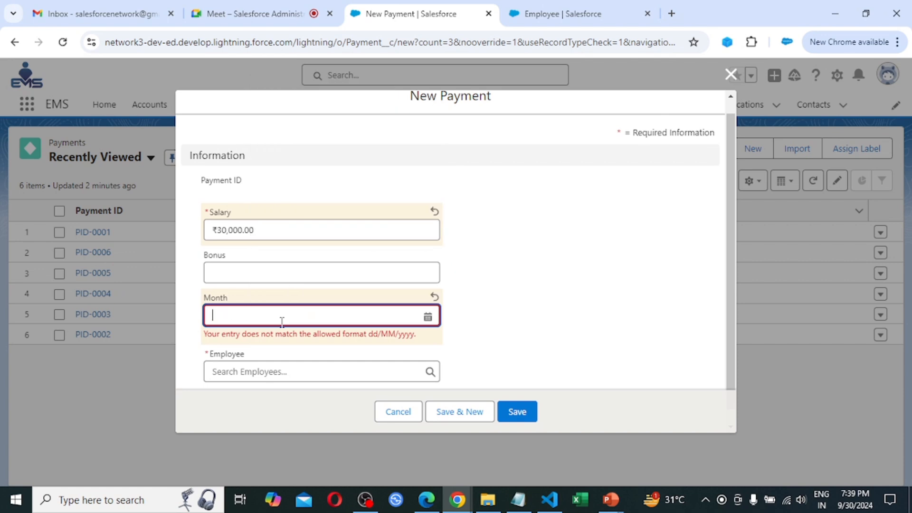
{"action": "type", "text": "10/10/2000"}
{"action": "key", "text": "Tab"}
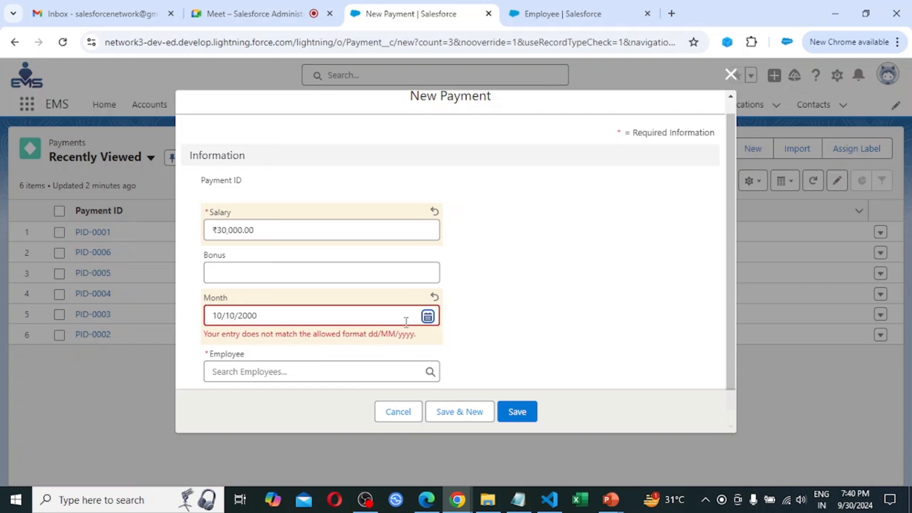
{"action": "left_click", "coordinate": [369, 317]}
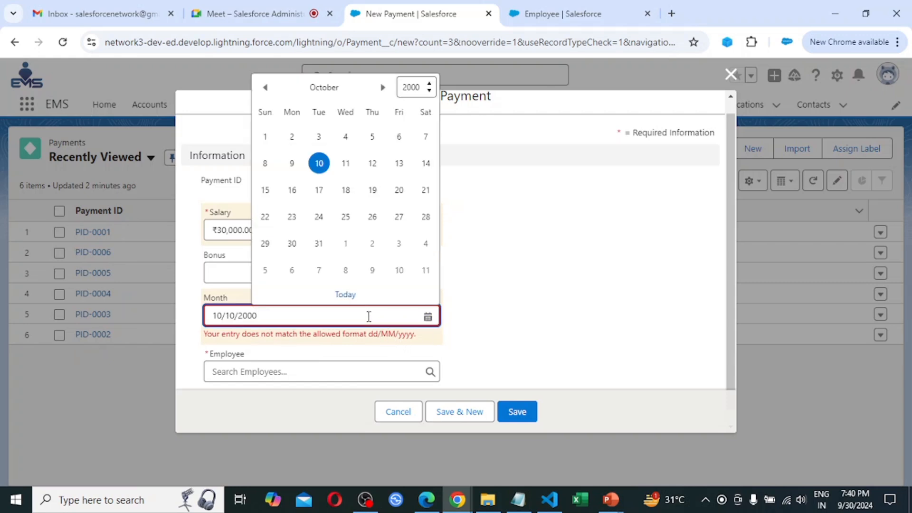
{"action": "left_click", "coordinate": [471, 326]}
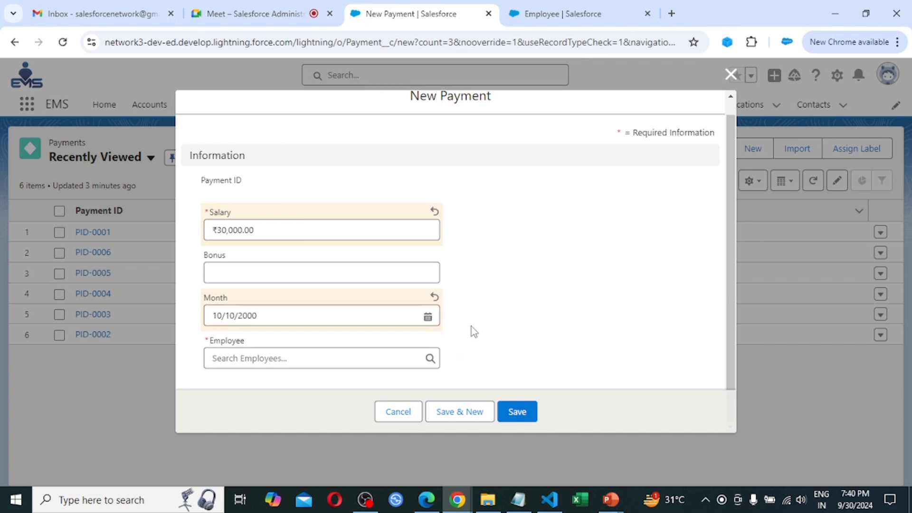